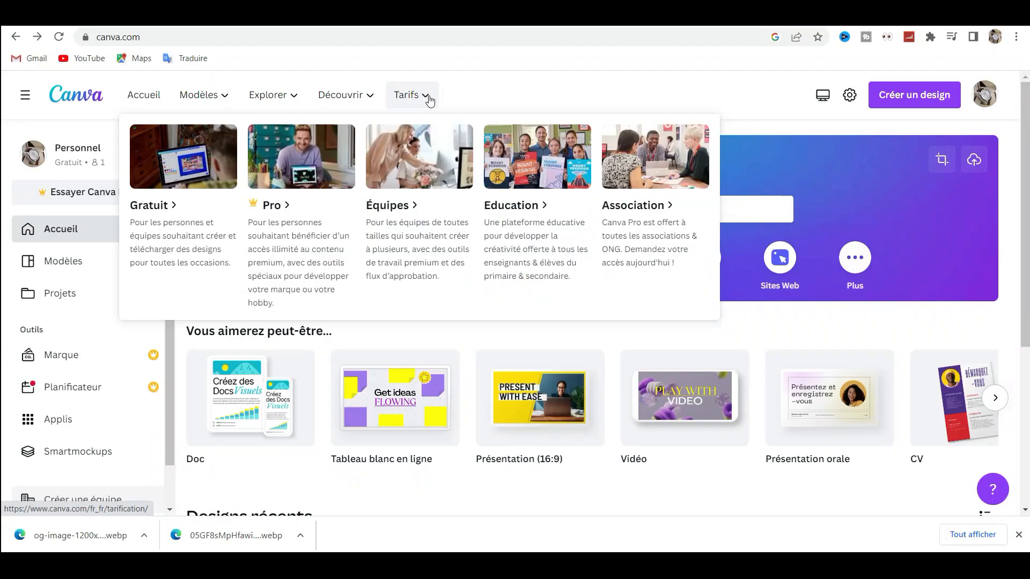
Step: Open the Tarifs page and compare the prices and features of the free, Pro and Équipe plans
left_click(429, 100)
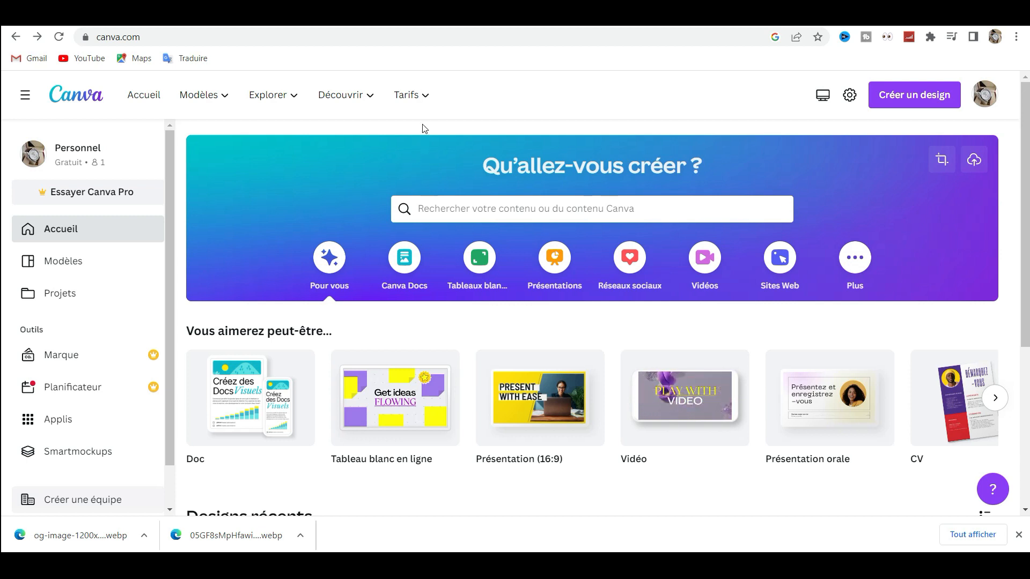
left_click(425, 96)
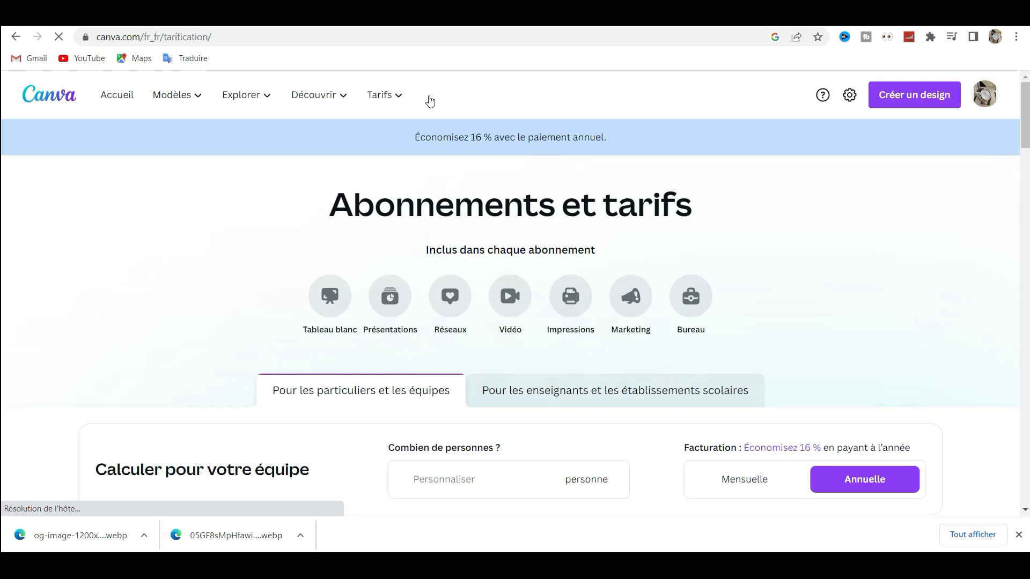
scroll(651, 241, "down", 5)
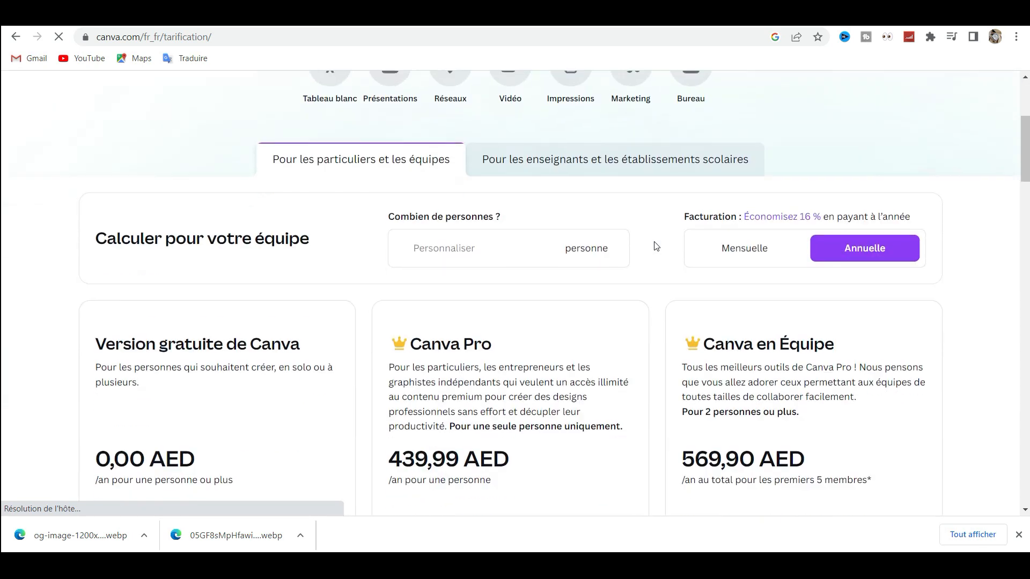
scroll(655, 246, "down", 1)
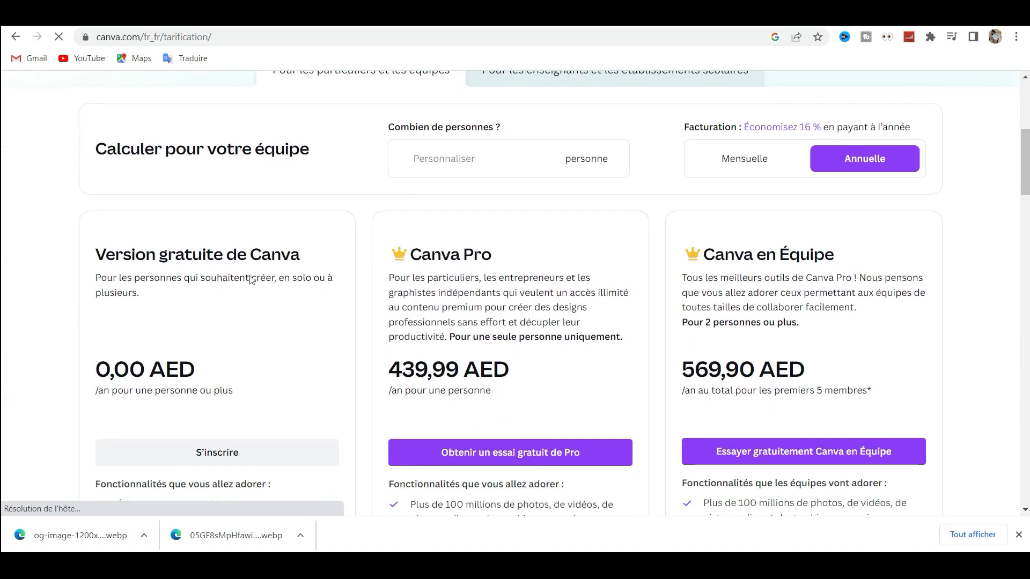
scroll(291, 296, "down", 4)
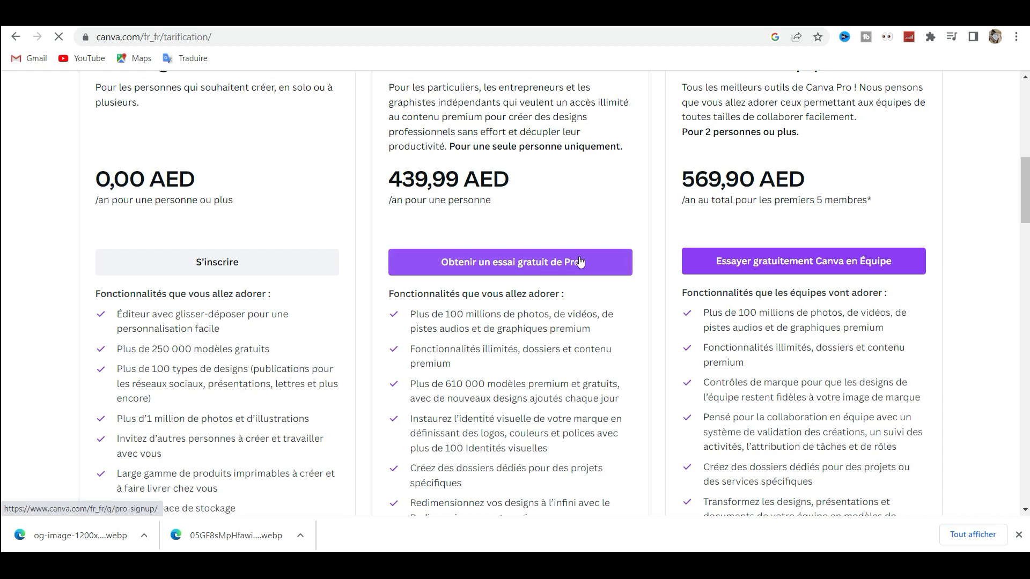
scroll(488, 216, "down", 1)
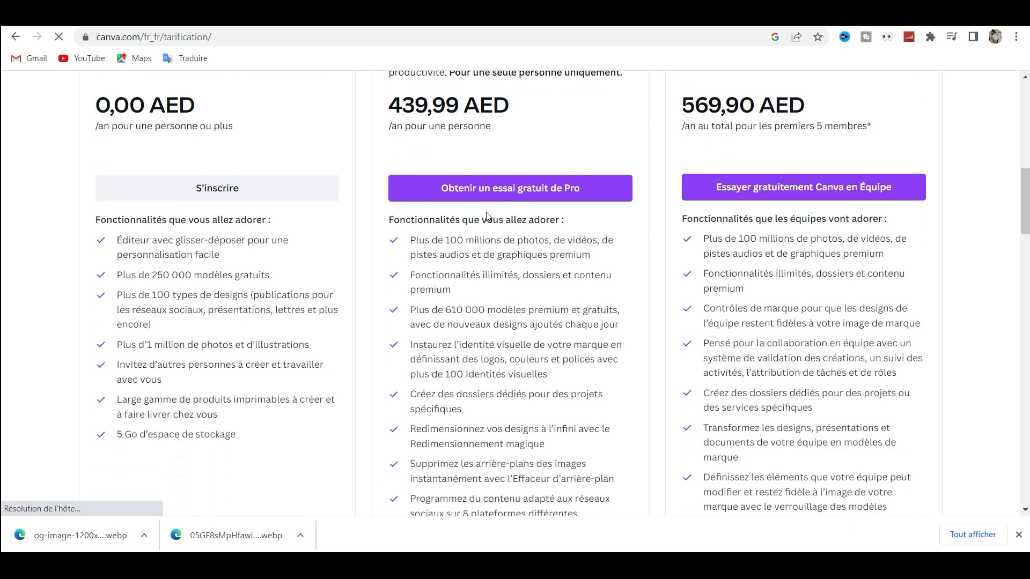
scroll(488, 217, "up", 2)
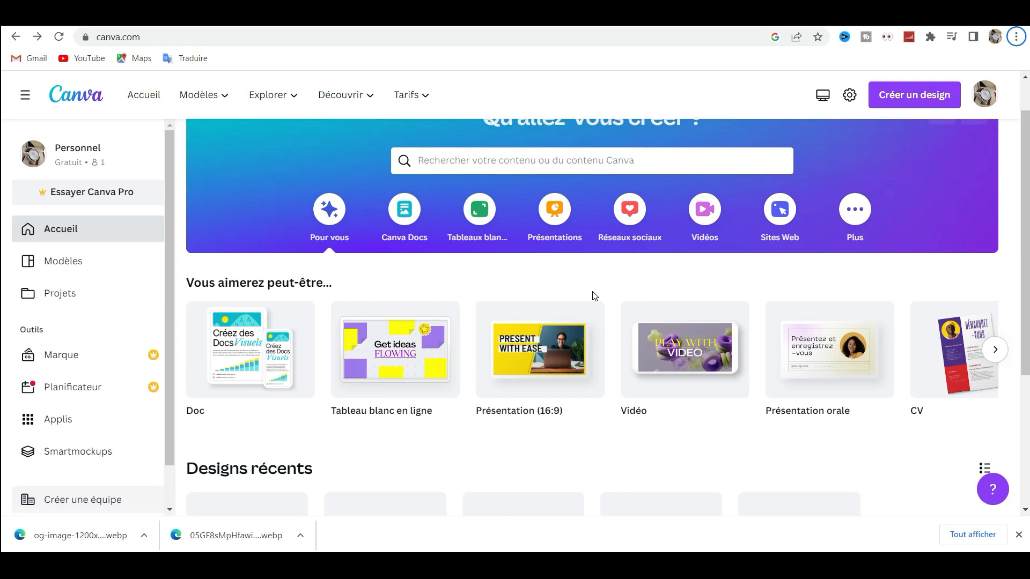
Step: Search the templates for "miniature youtube" from the home page
scroll(593, 294, "up", 1)
left_click(486, 209)
type("miniature ")
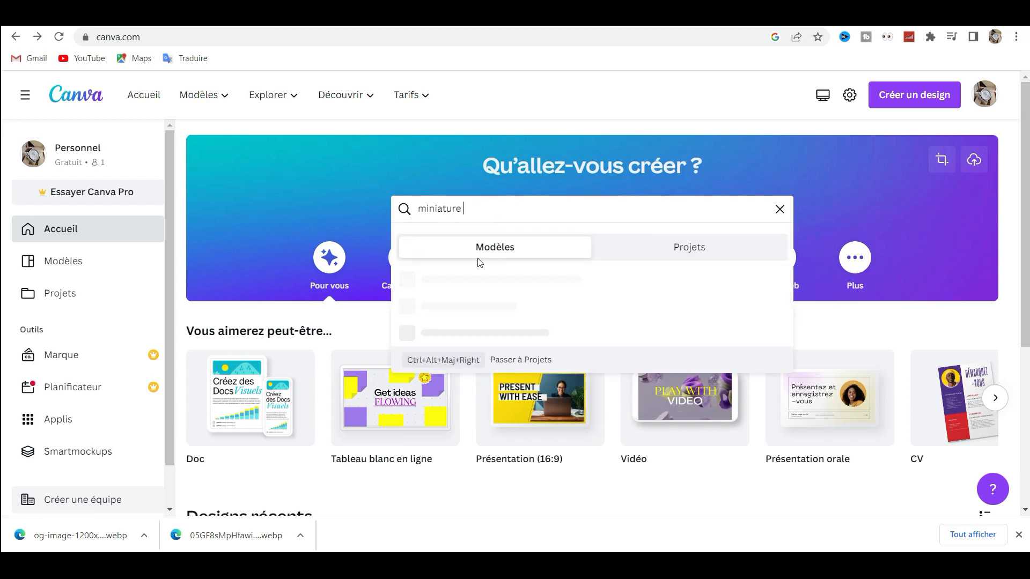
type("youtbe")
key("BackSpace")
key("BackSpace")
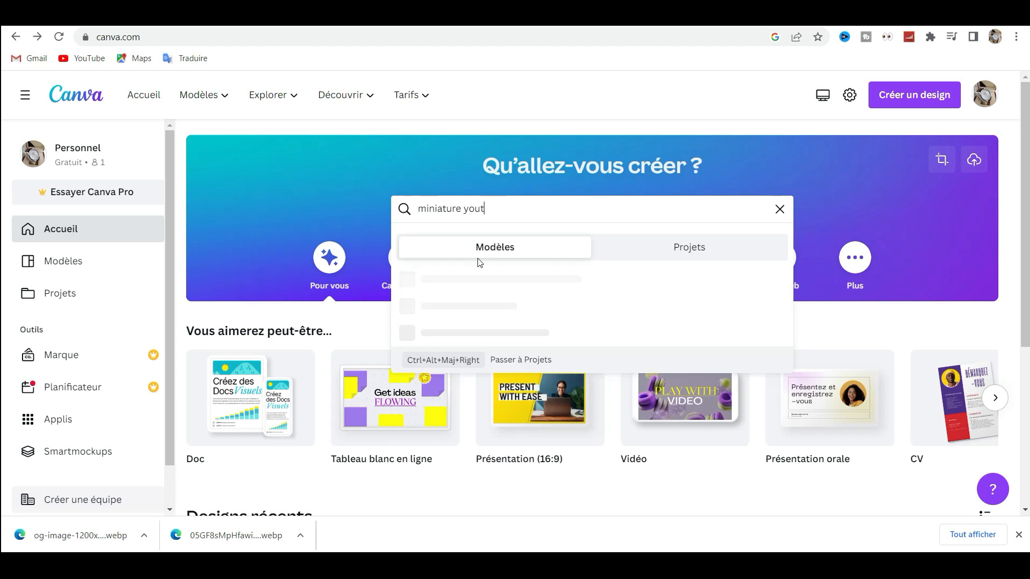
type("ube")
key("Return")
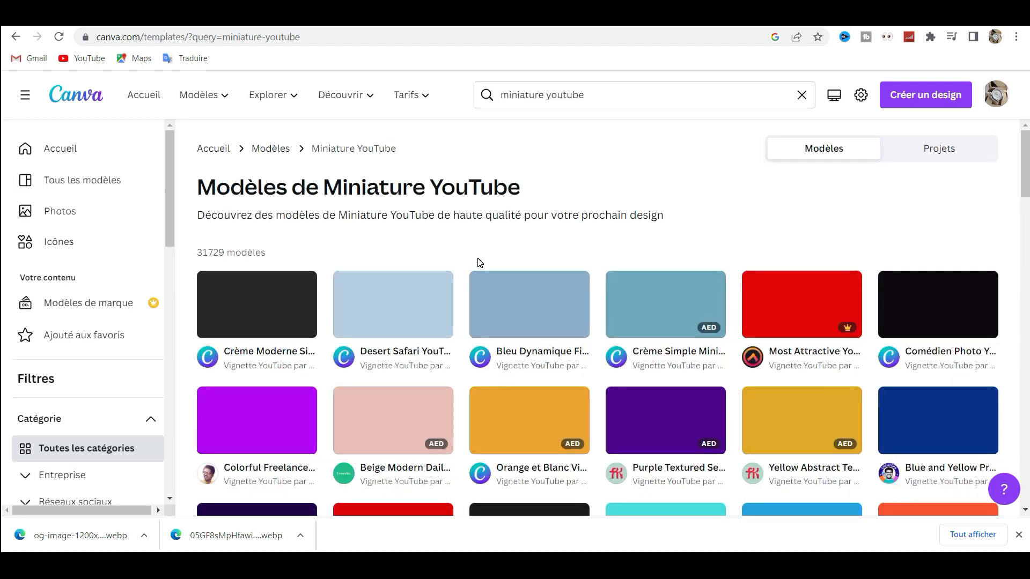
Step: Browse the YouTube thumbnail templates and open the Desert Safari one for editing
scroll(480, 263, "down", 2)
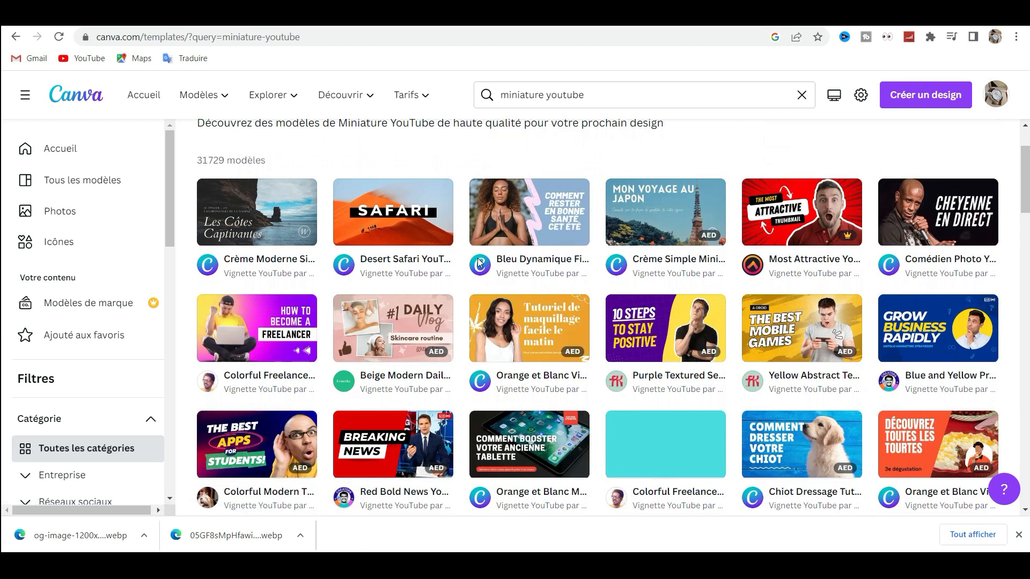
scroll(480, 263, "down", 1)
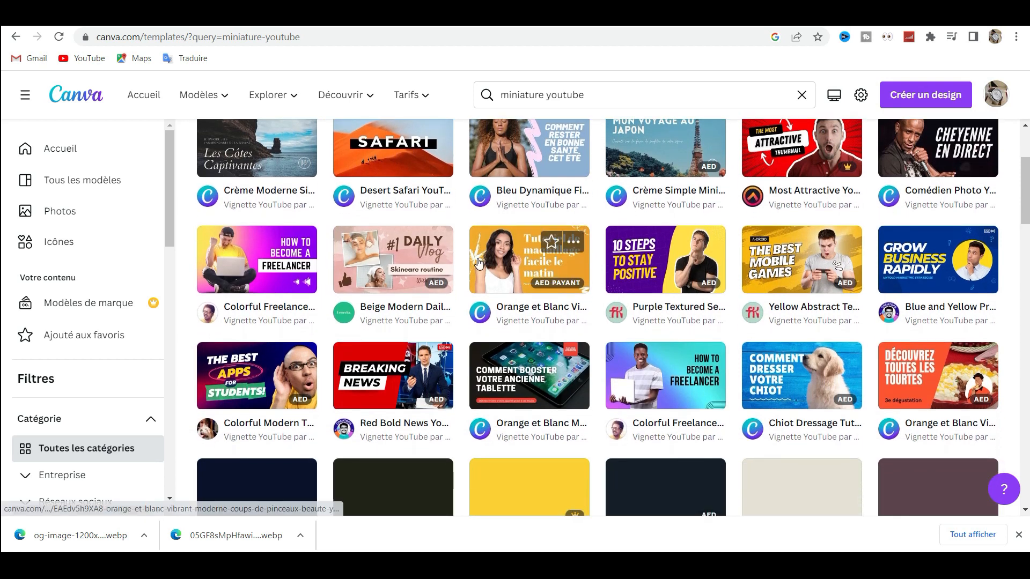
scroll(480, 263, "down", 2)
scroll(478, 260, "up", 2)
scroll(478, 259, "down", 1)
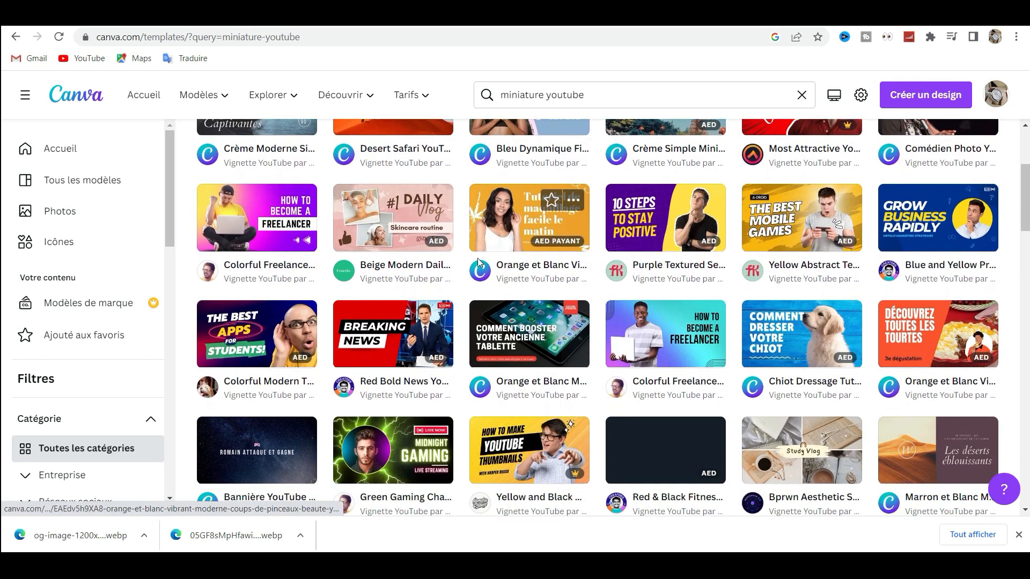
scroll(479, 262, "up", 2)
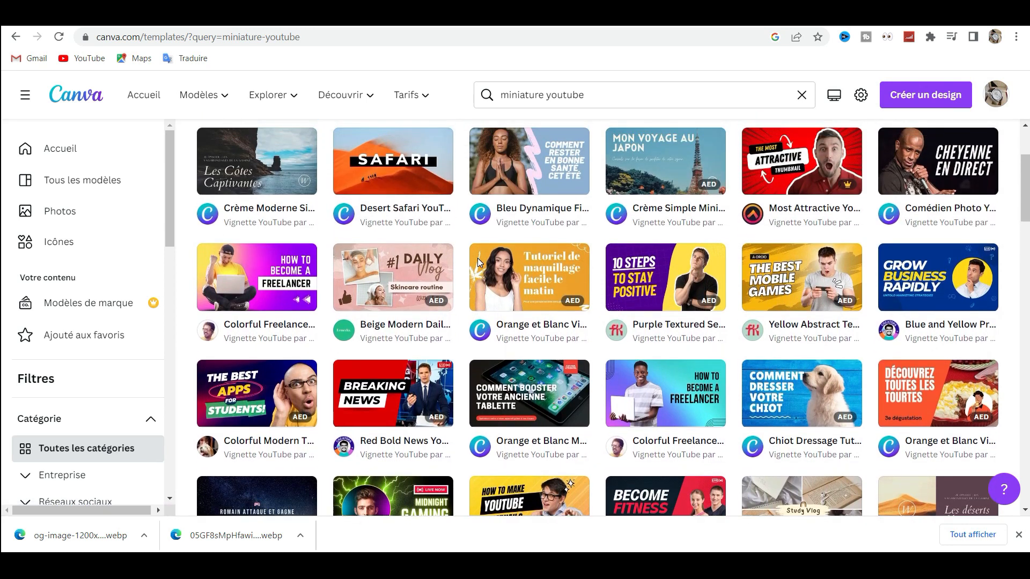
scroll(479, 263, "down", 2)
scroll(499, 225, "up", 3)
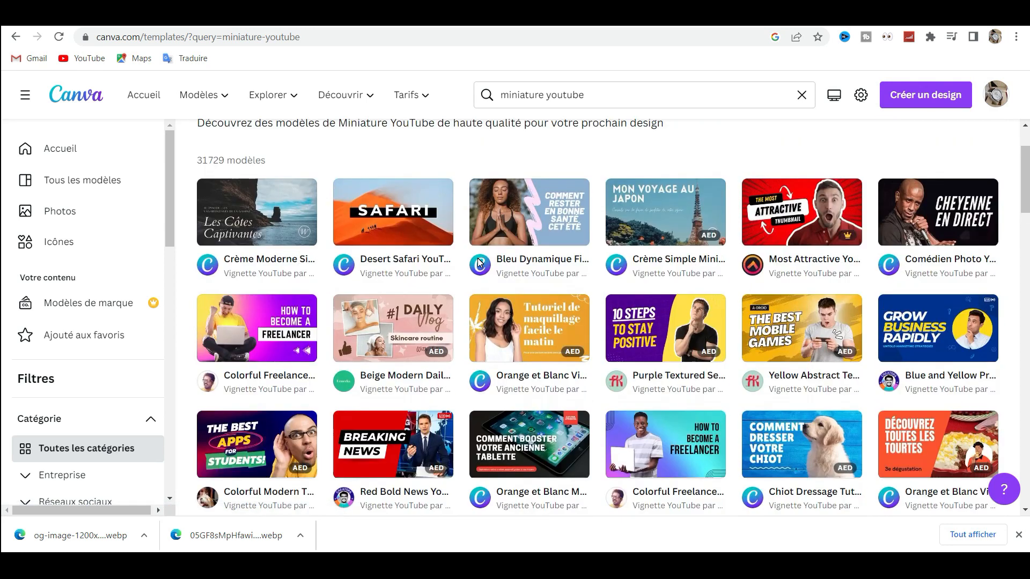
left_click(390, 230)
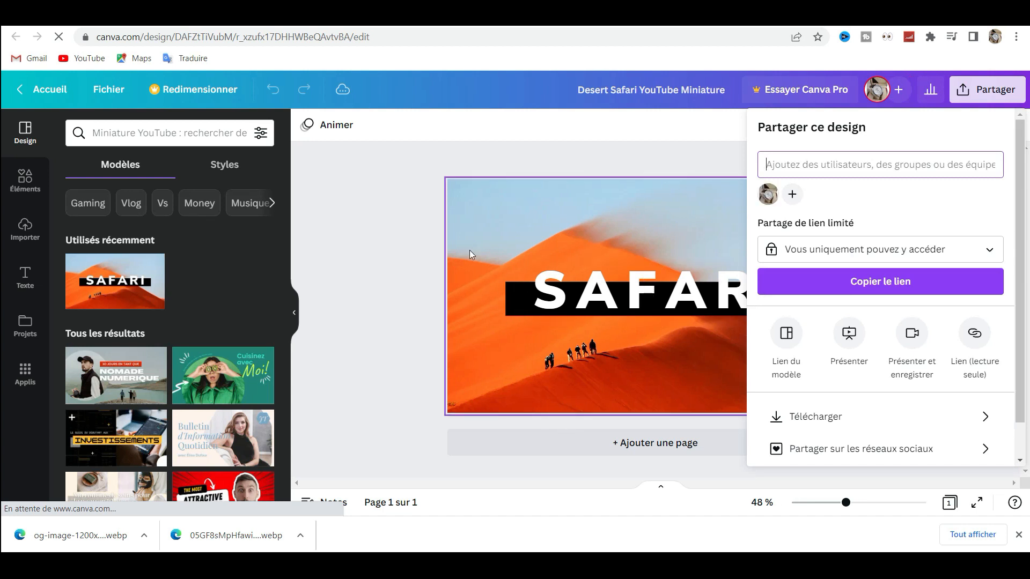
Step: Replace the SAFARI title on the thumbnail with "MES AVENTURES"
double_click(749, 270)
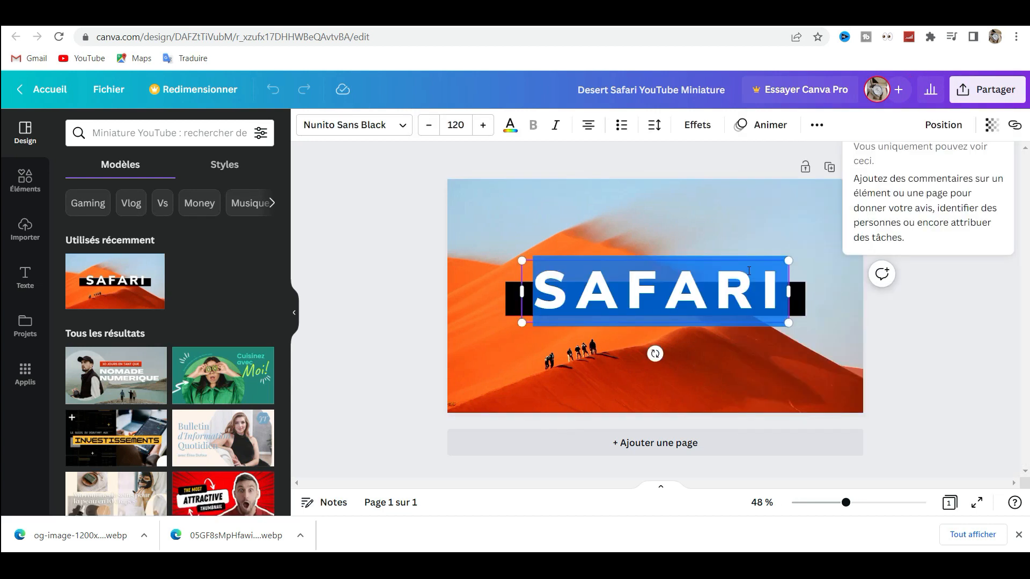
key("BackSpace")
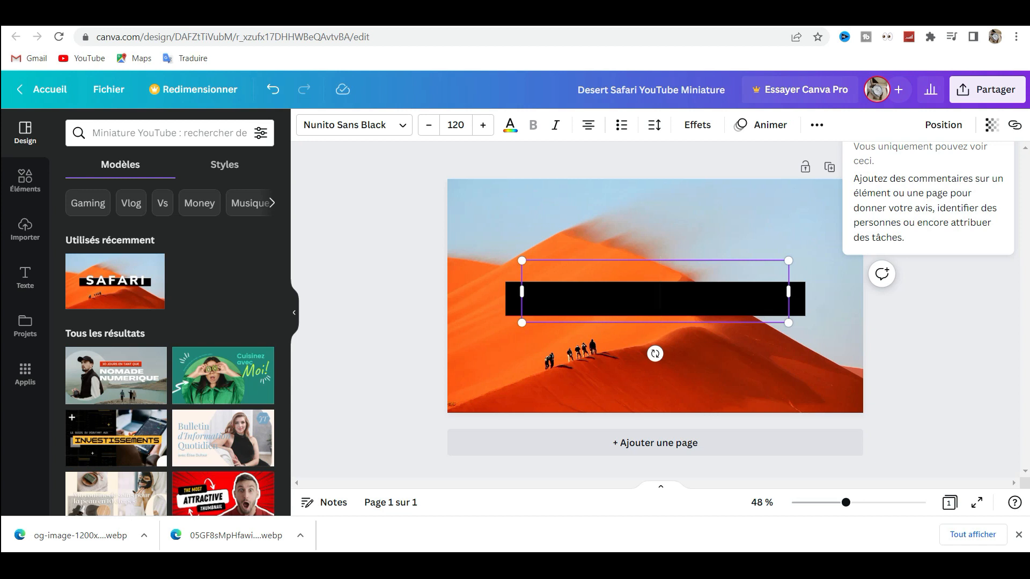
type("MES AV")
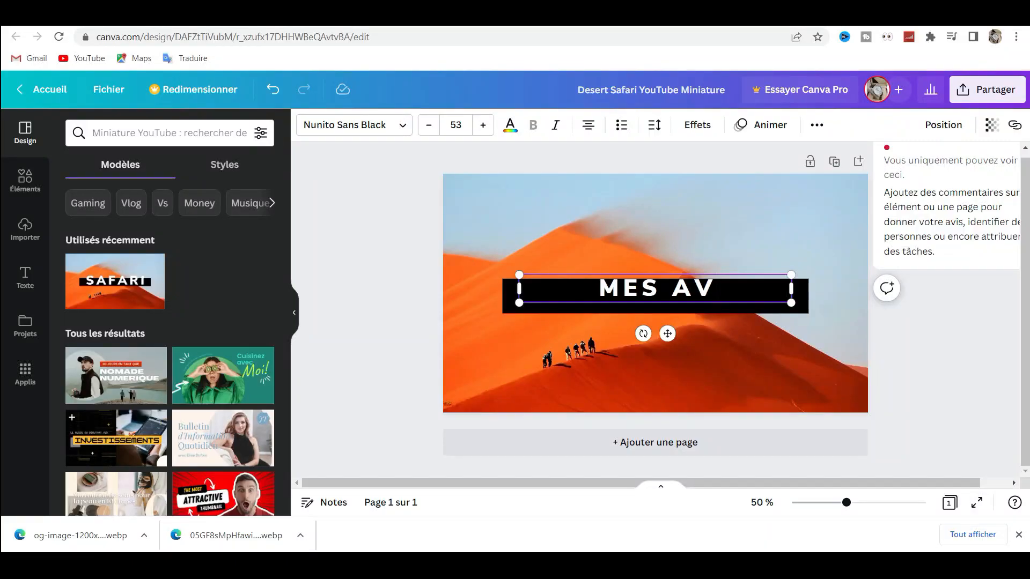
type("ENTURES")
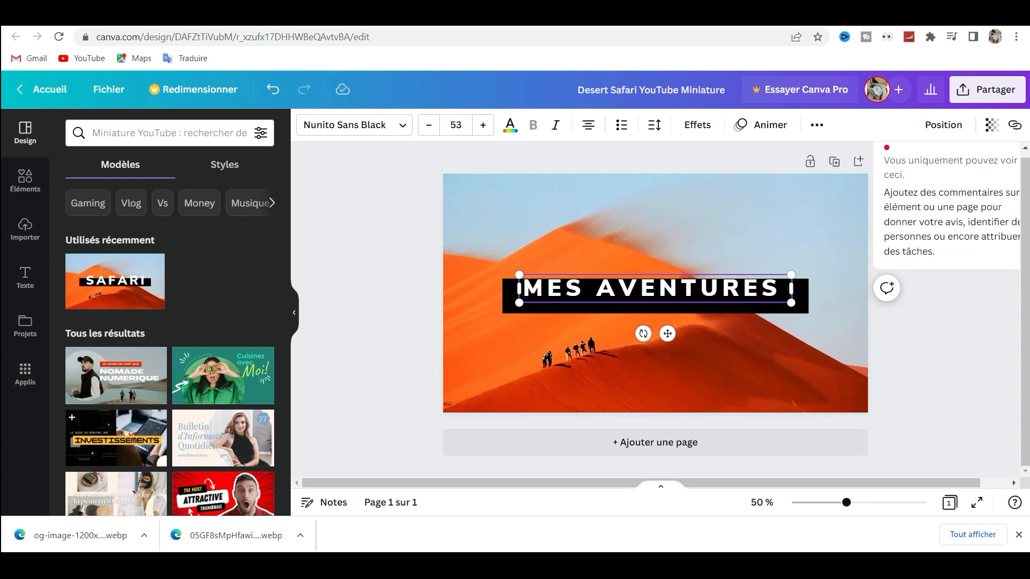
Step: Change the fill of the black bar behind the title to the default violet colour
left_click(803, 310)
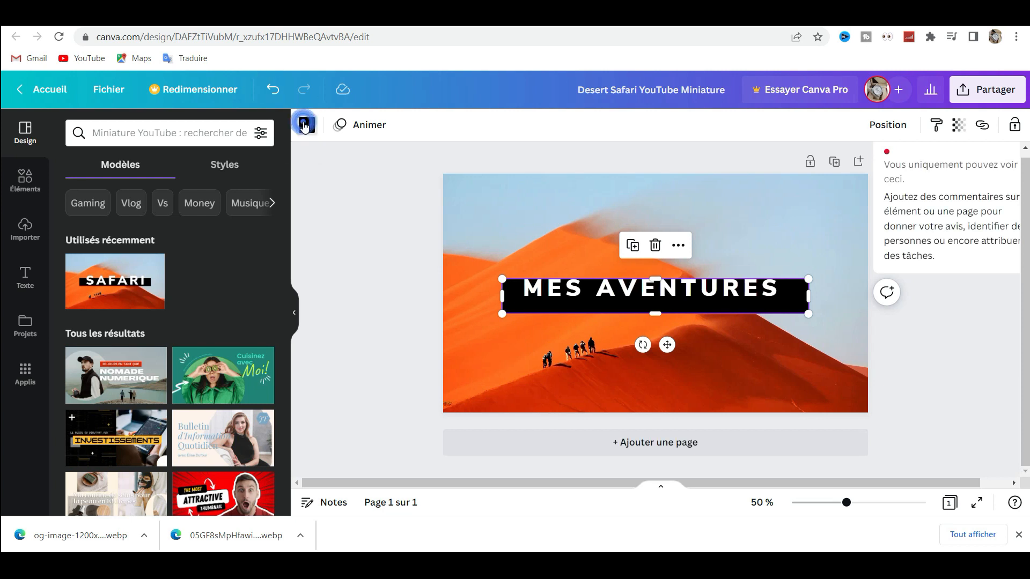
left_click(306, 125)
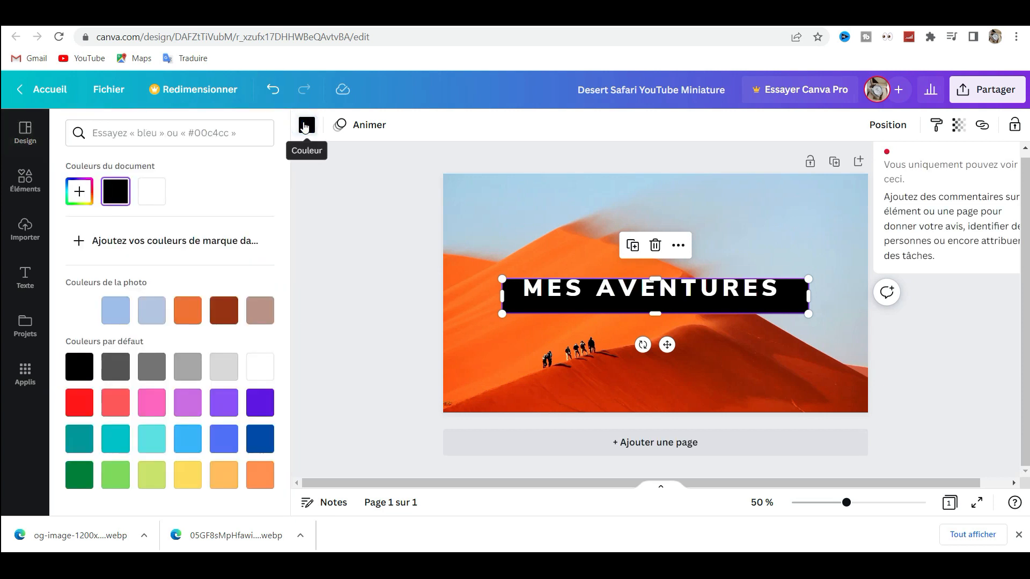
left_click(230, 403)
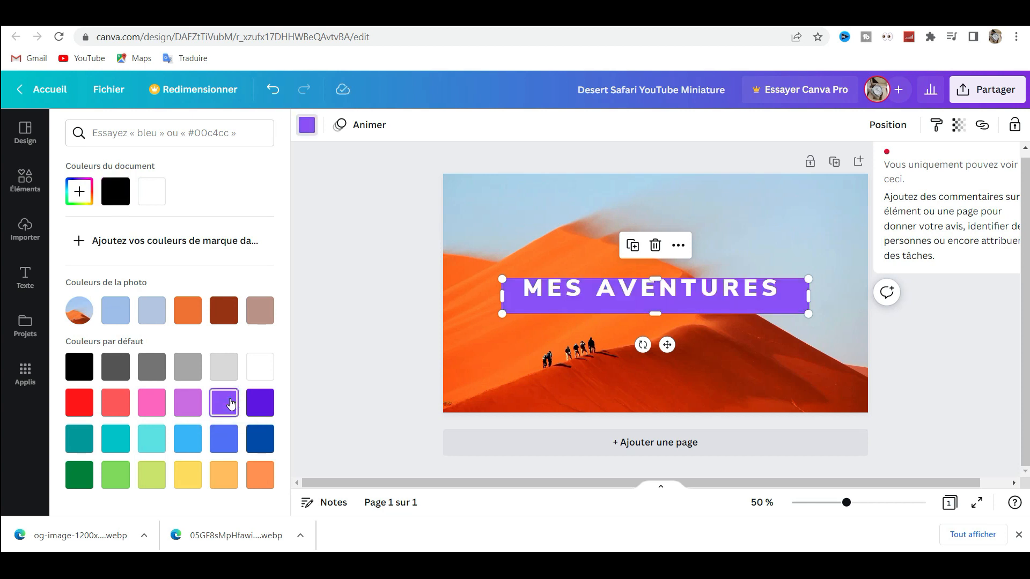
Step: Move the MES AVENTURES title slightly down so it is vertically centred on the bar, and deselect it
left_click(607, 288)
left_click(658, 288)
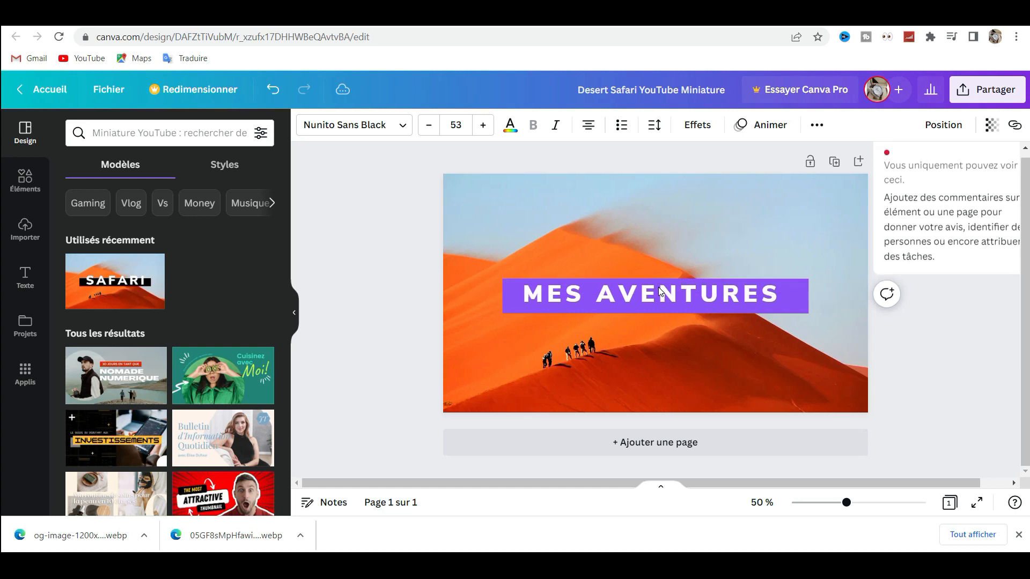
key("Escape")
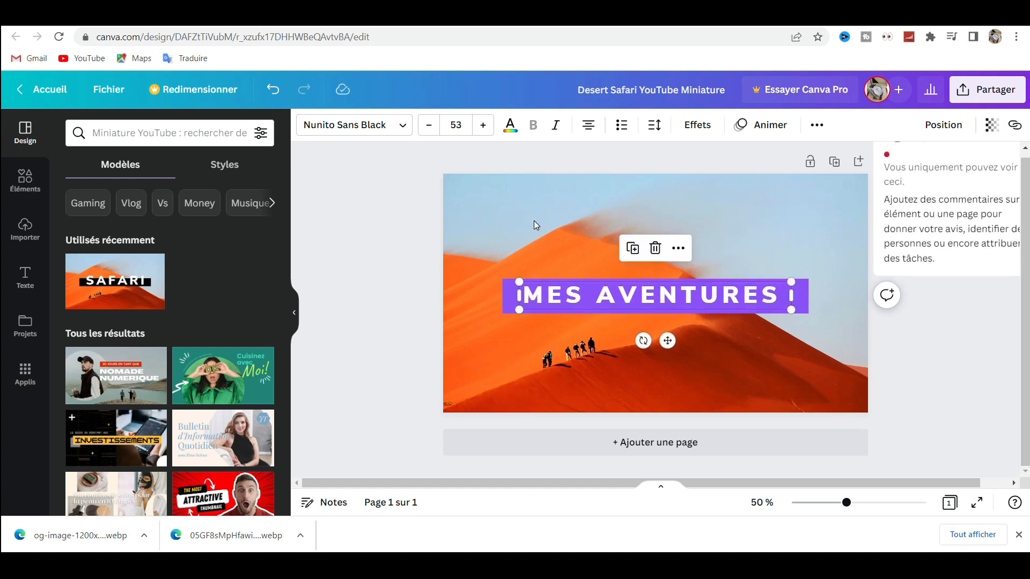
left_click(533, 221)
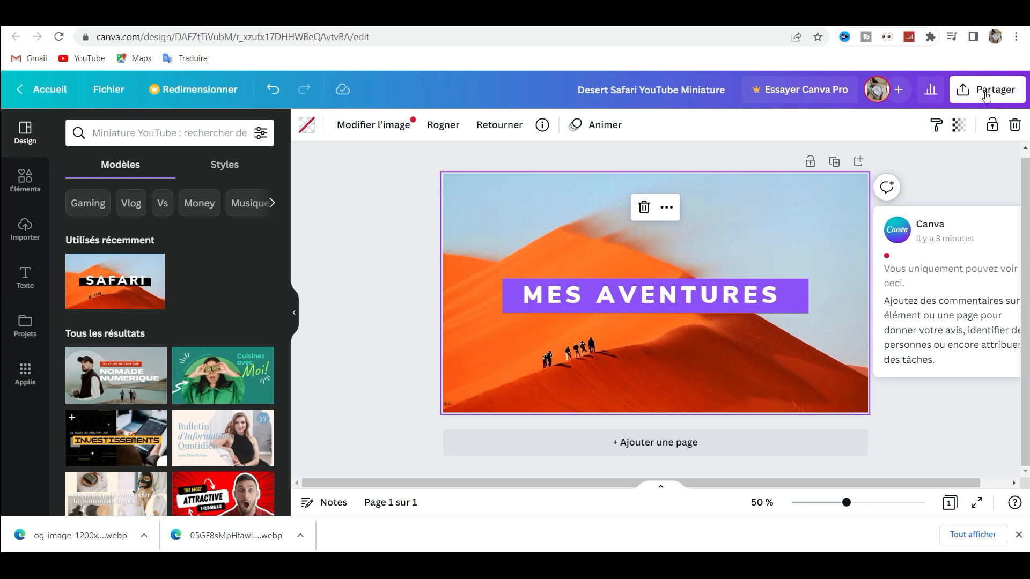
Step: Download the thumbnail design as a JPG file
left_click(966, 87)
left_click(988, 101)
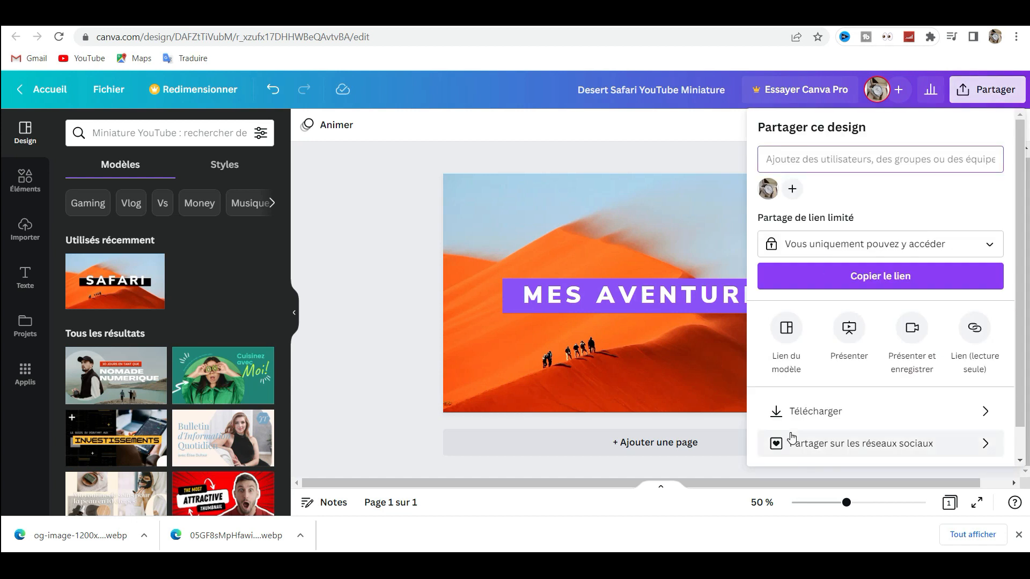
left_click(815, 417)
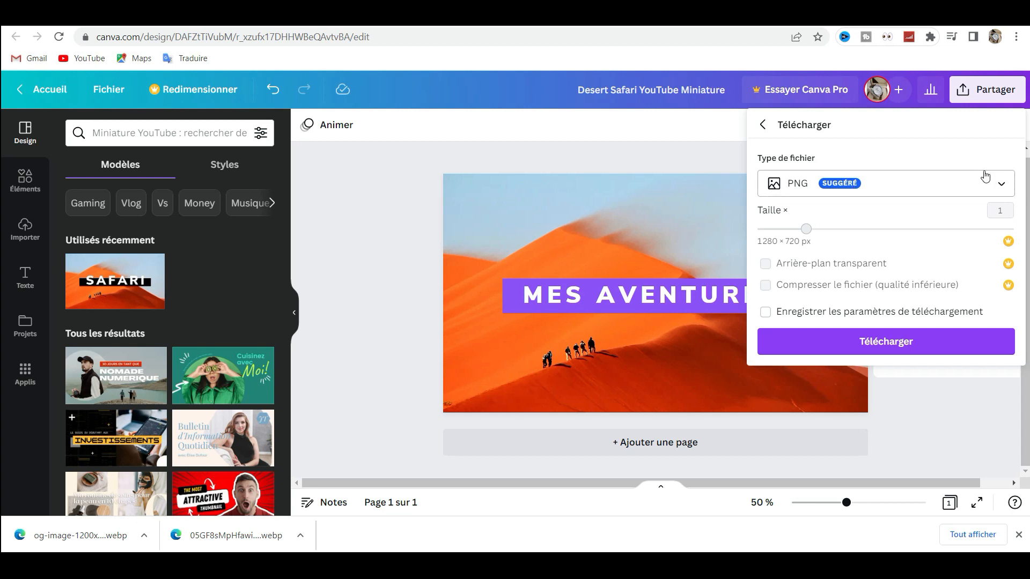
left_click(1005, 186)
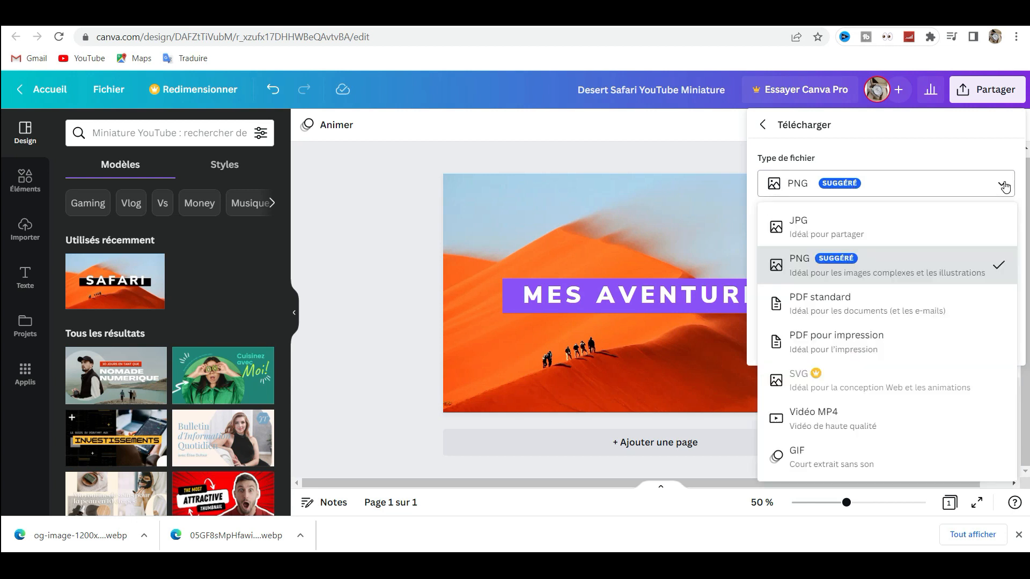
left_click(807, 223)
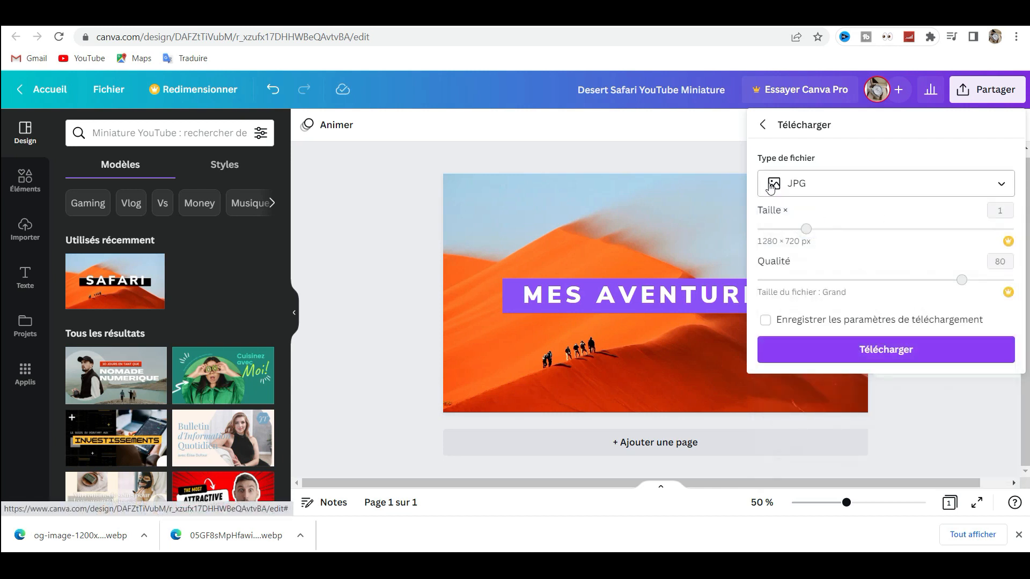
left_click(873, 351)
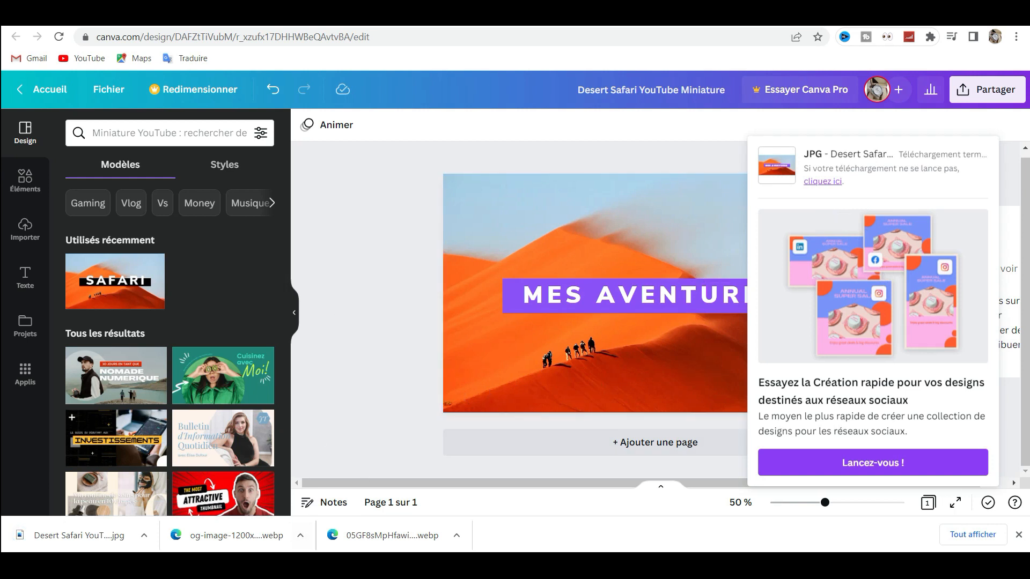
Step: Switch to File Explorer and locate the Desert Safari YouTube Miniature file in the Téléchargements folder
key("alt+Tab")
left_click(79, 133)
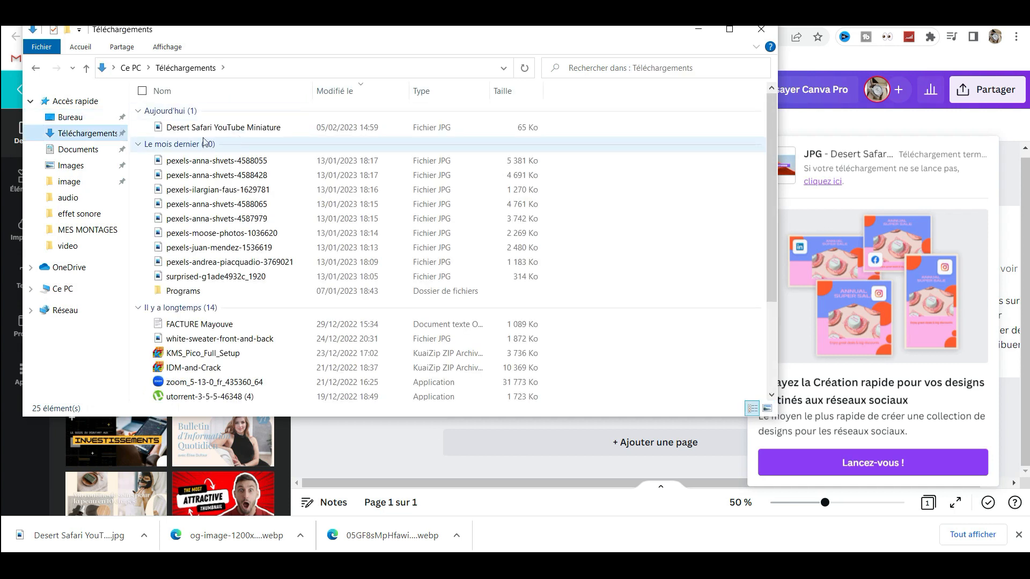
left_click(206, 129)
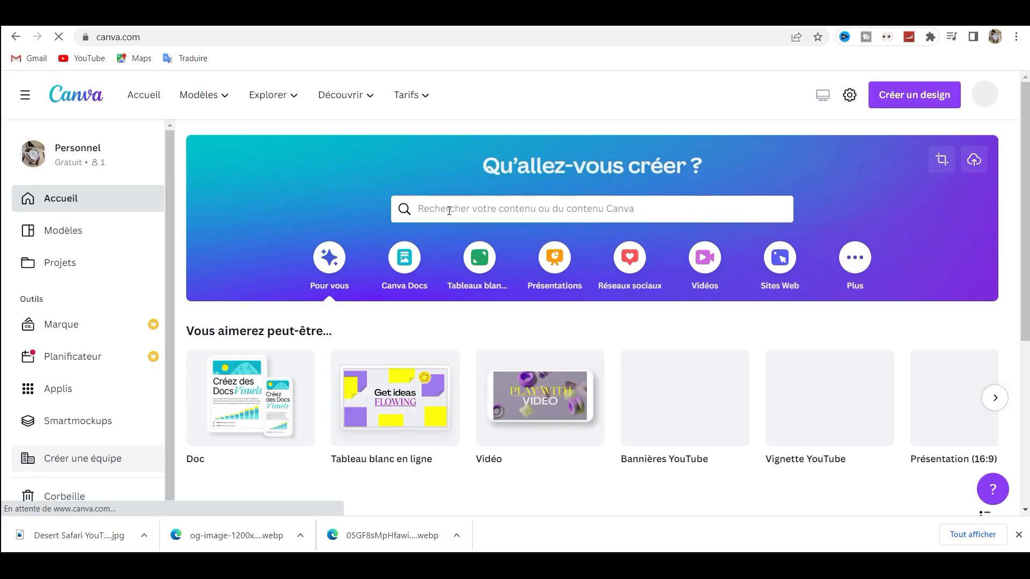
Step: Search the Canva templates for "bannière youtube"
left_click(449, 210)
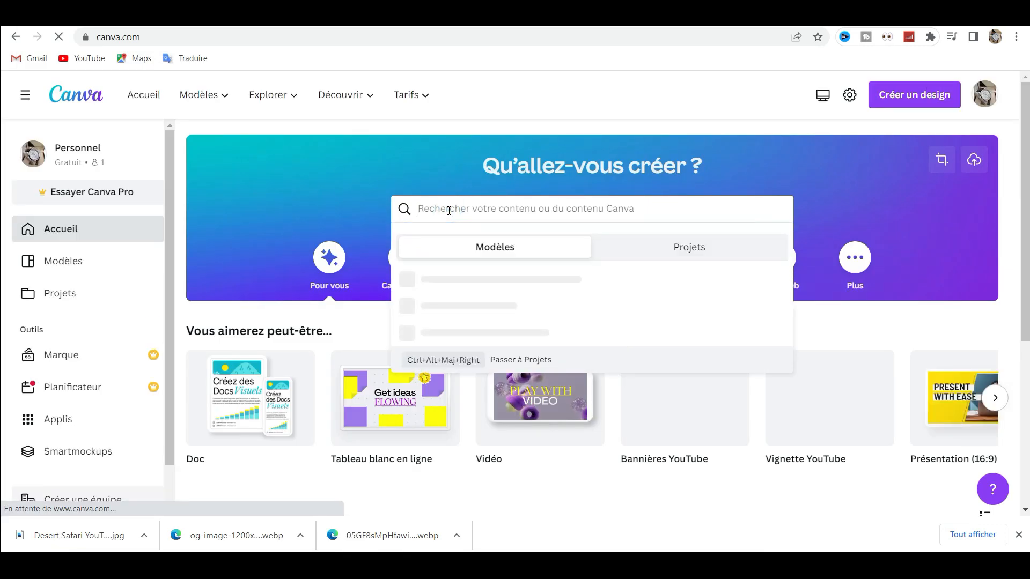
type("bann")
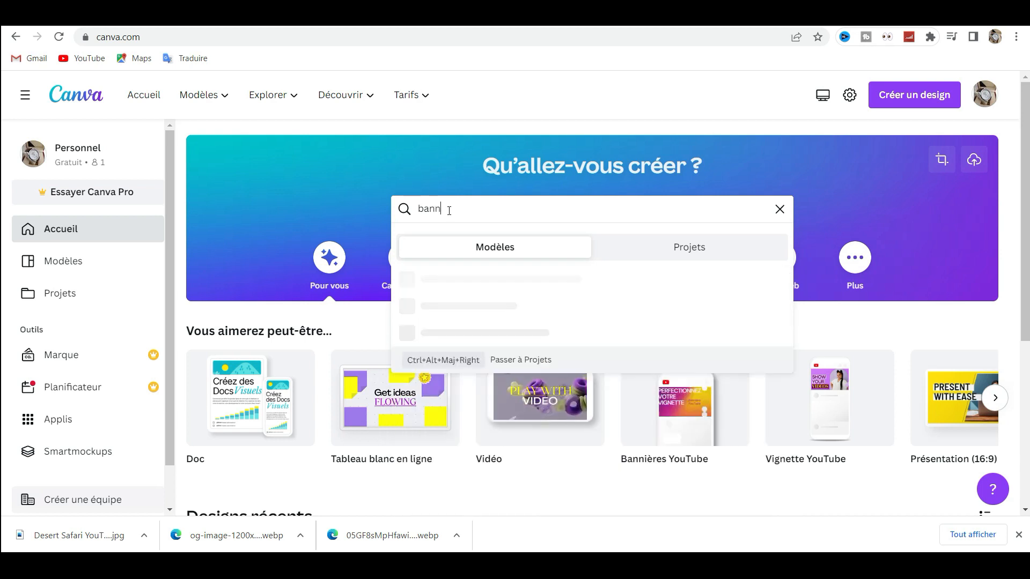
type("ièr")
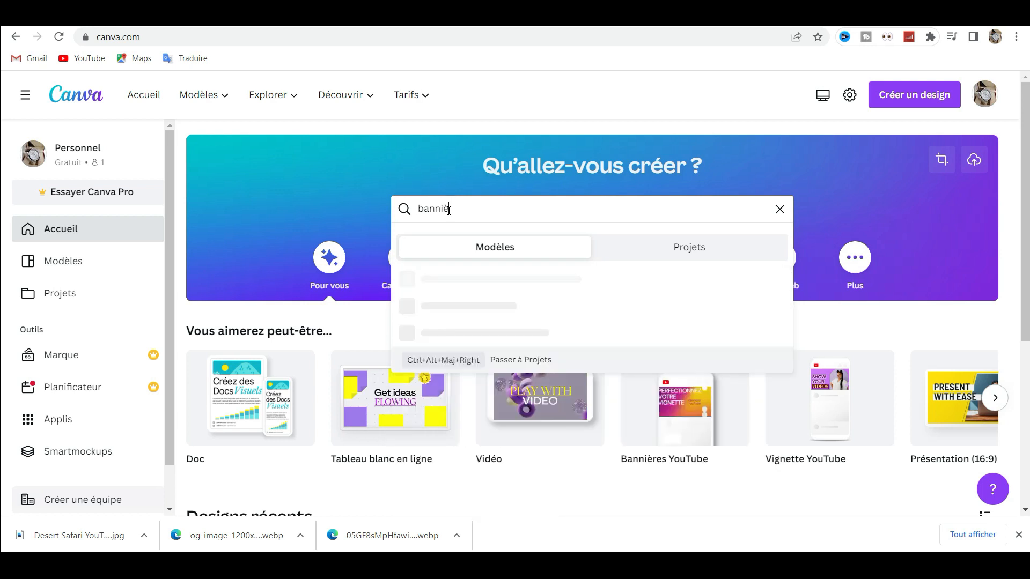
type("e youtube")
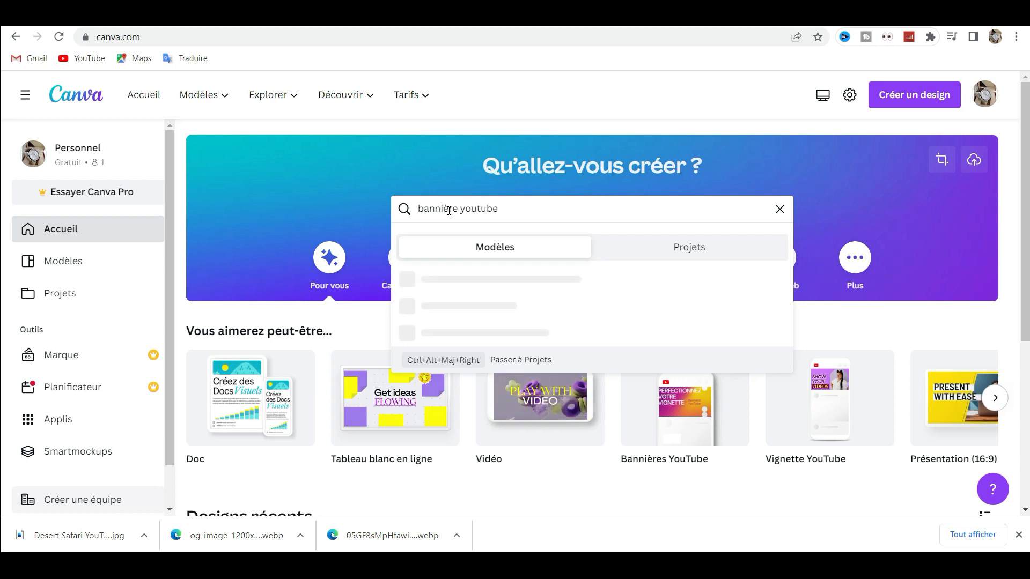
key("Return")
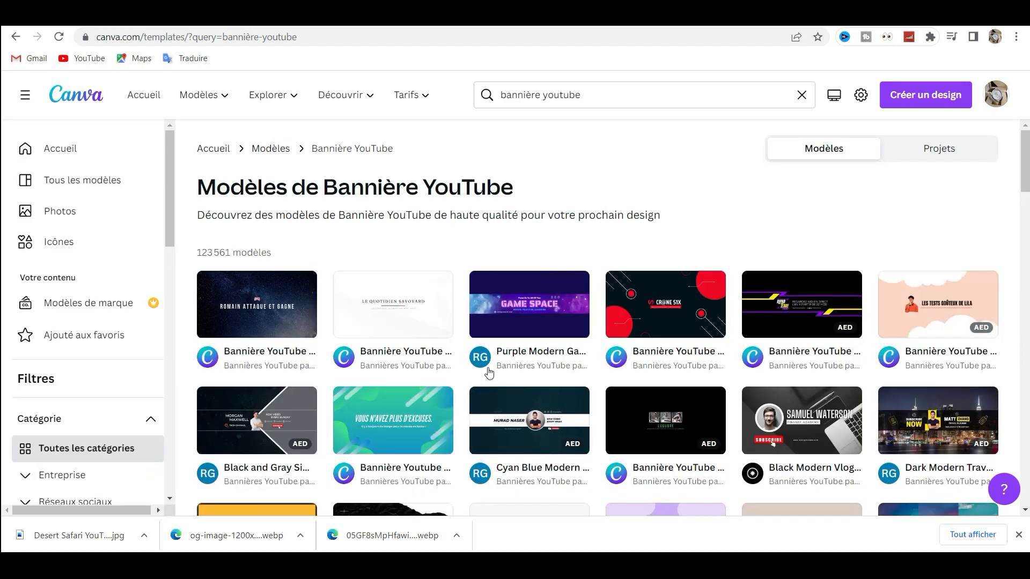
Step: Look through the YouTube banner templates in the search results to compare the available designs
scroll(489, 372, "down", 2)
scroll(489, 373, "up", 1)
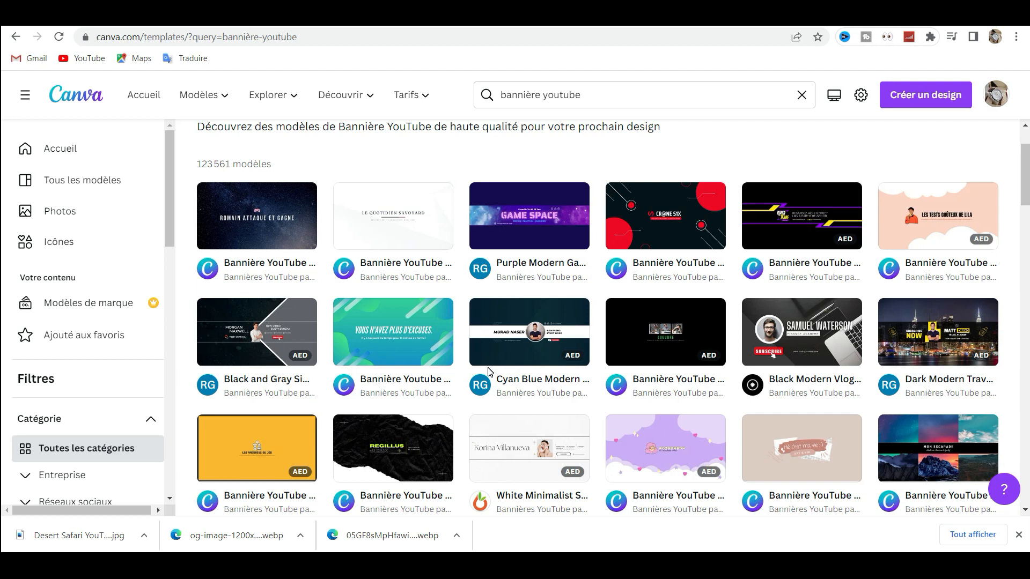
scroll(553, 466, "down", 6)
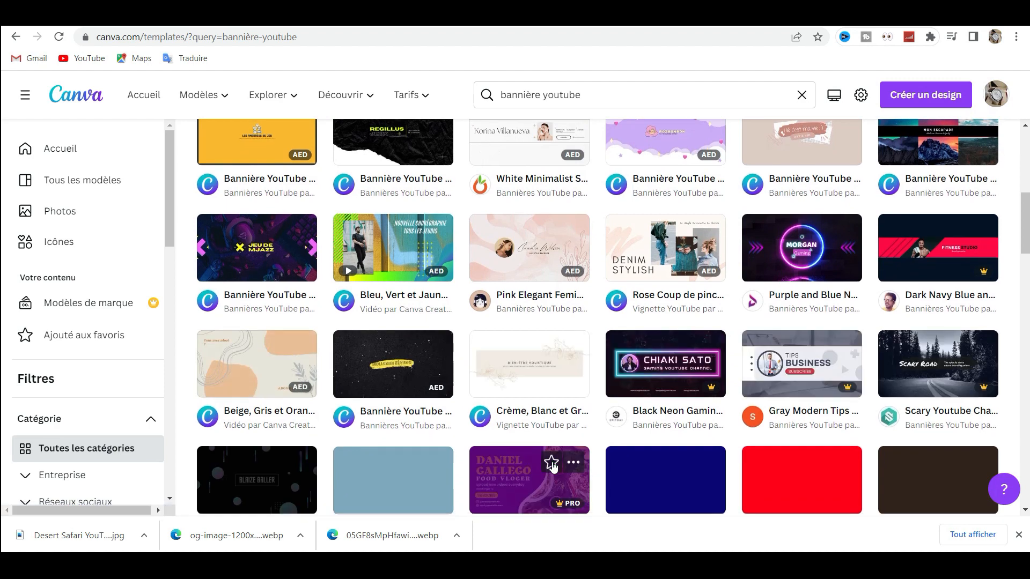
scroll(552, 466, "up", 3)
scroll(553, 465, "down", 4)
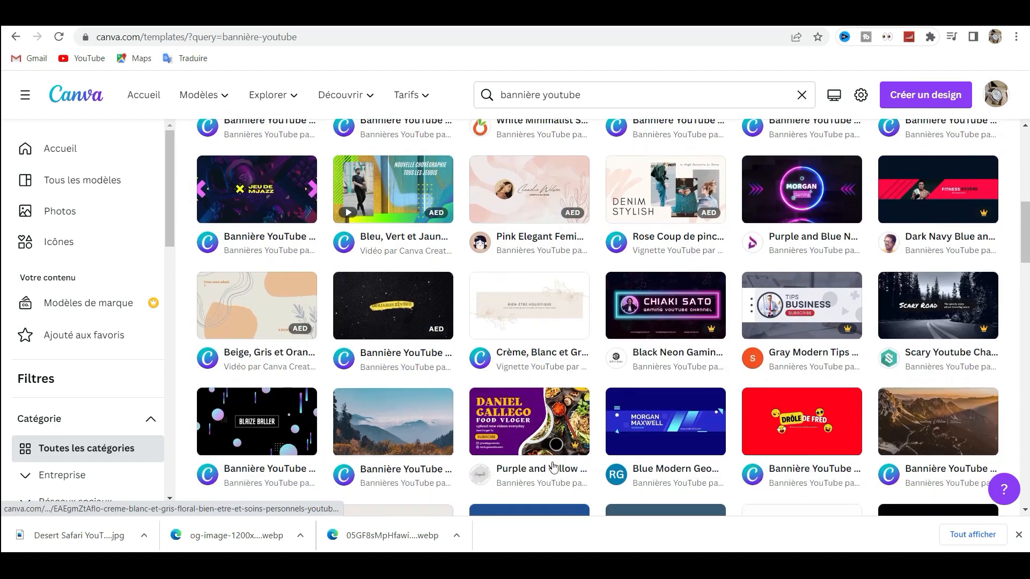
scroll(552, 466, "down", 1)
scroll(552, 462, "up", 3)
scroll(552, 462, "down", 3)
scroll(552, 466, "up", 2)
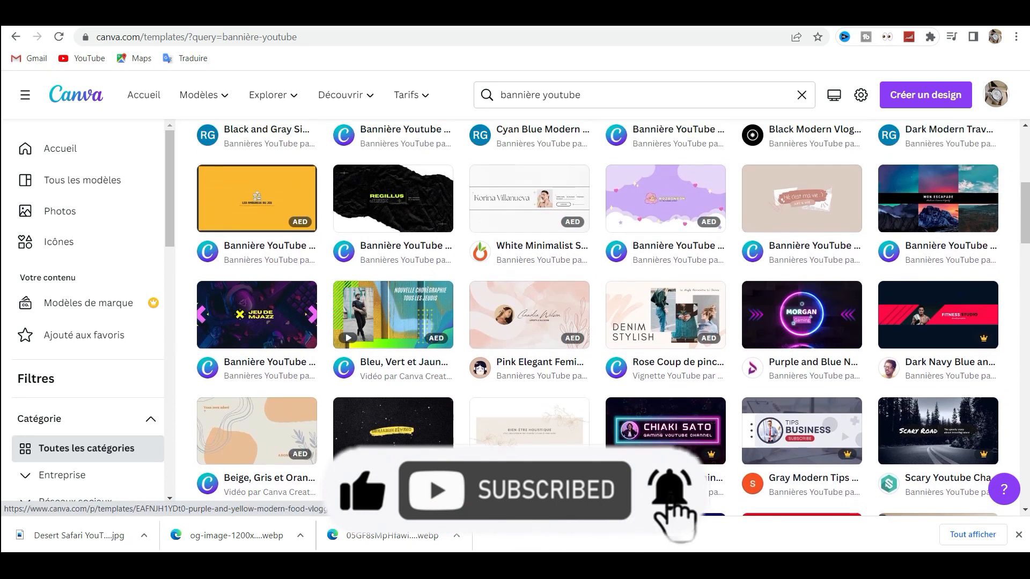
scroll(553, 465, "up", 3)
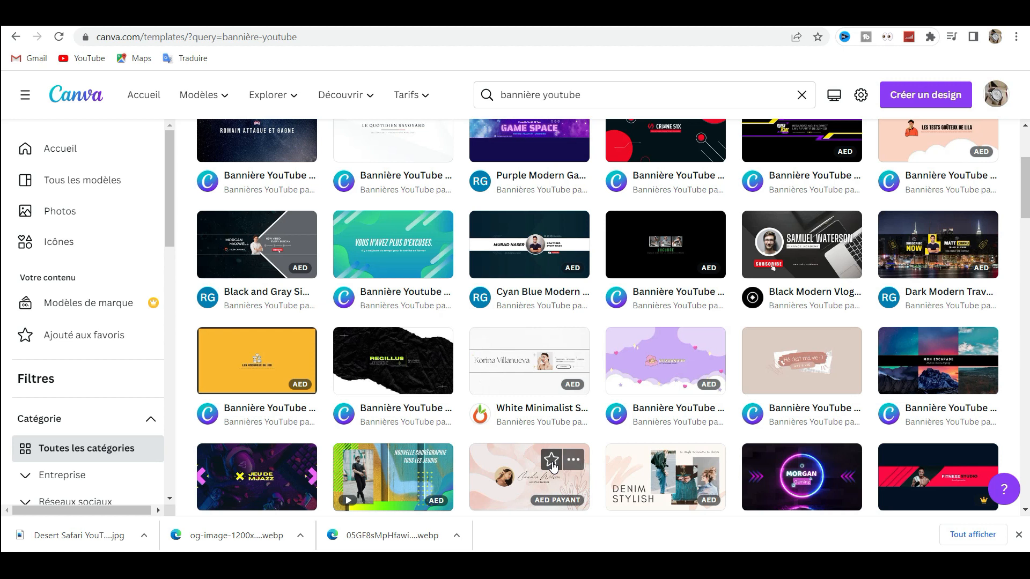
scroll(656, 295, "up", 3)
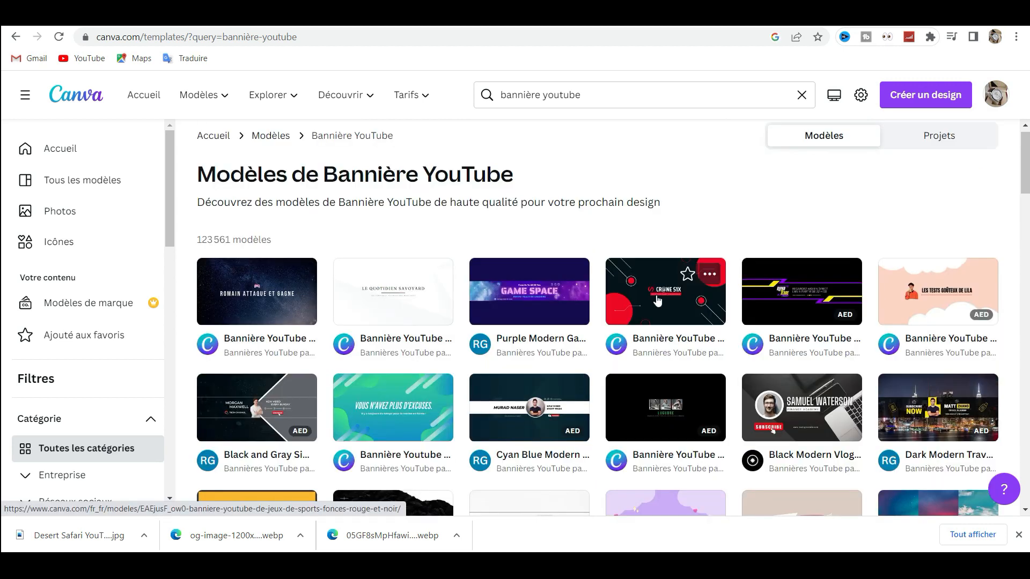
Step: Open the template Bannière YouTube de Jeux de sports Foncés Rouge et Noir for customising
left_click(656, 295)
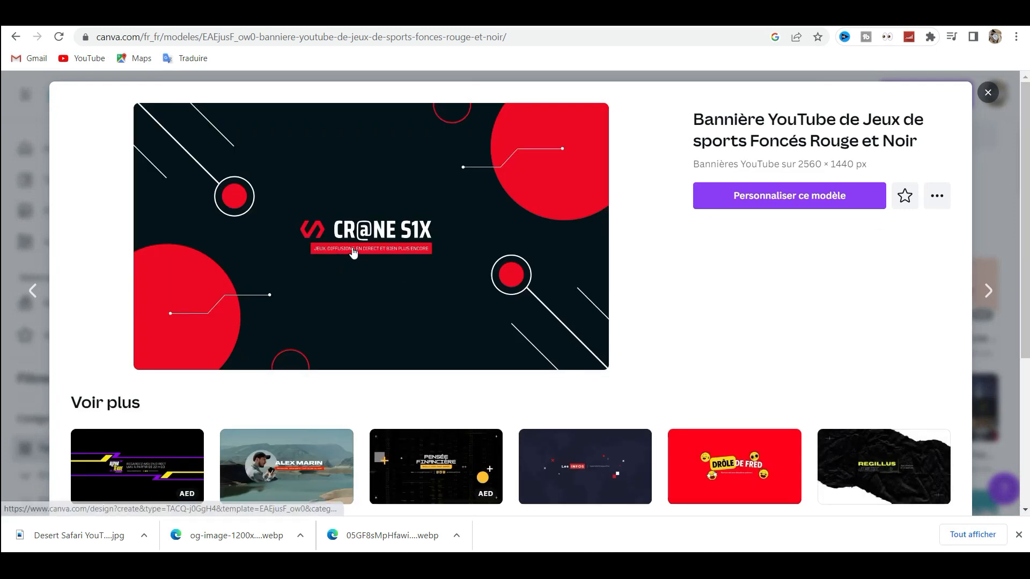
left_click(353, 252)
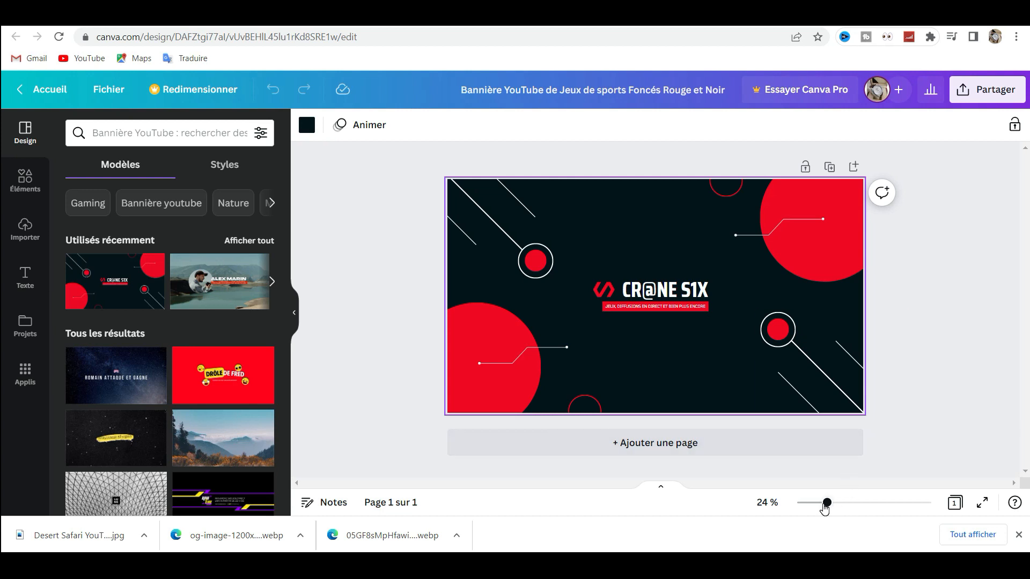
Step: Replace the tagline in the red bar under the banner title with BUSINESS EN LIGNE
left_click_drag(828, 506, 861, 507)
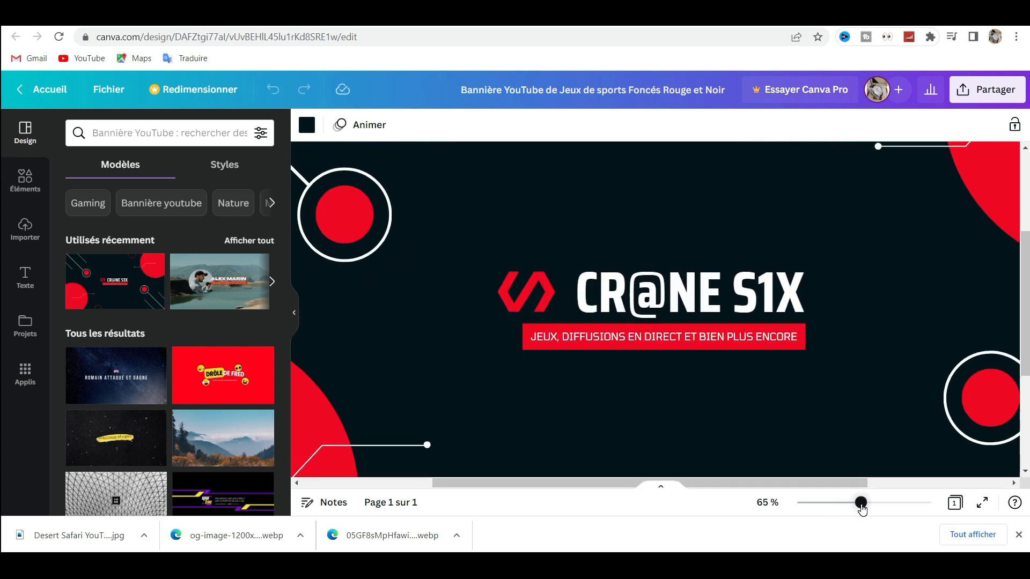
left_click(680, 342)
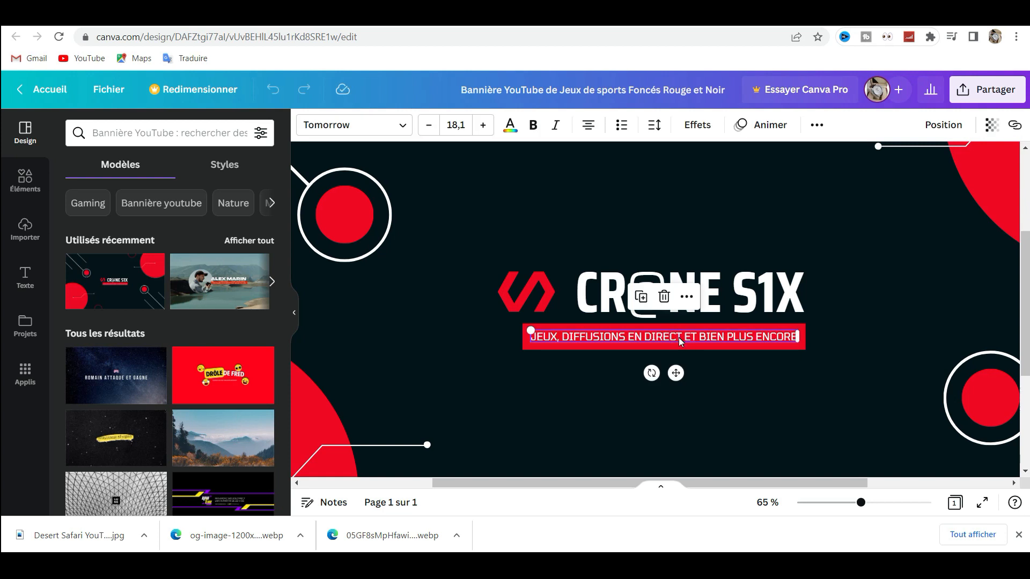
left_click(678, 337)
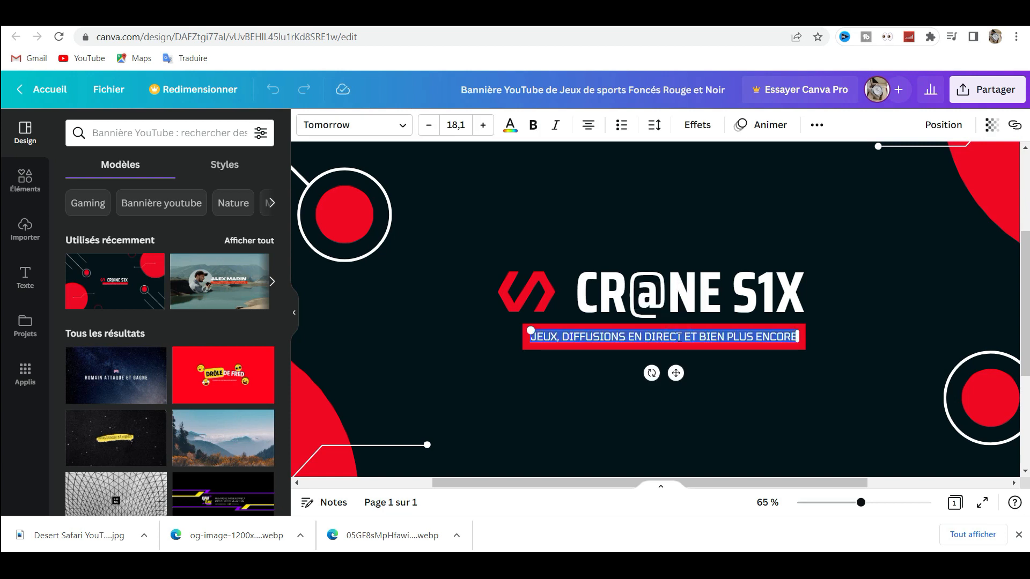
type("BU")
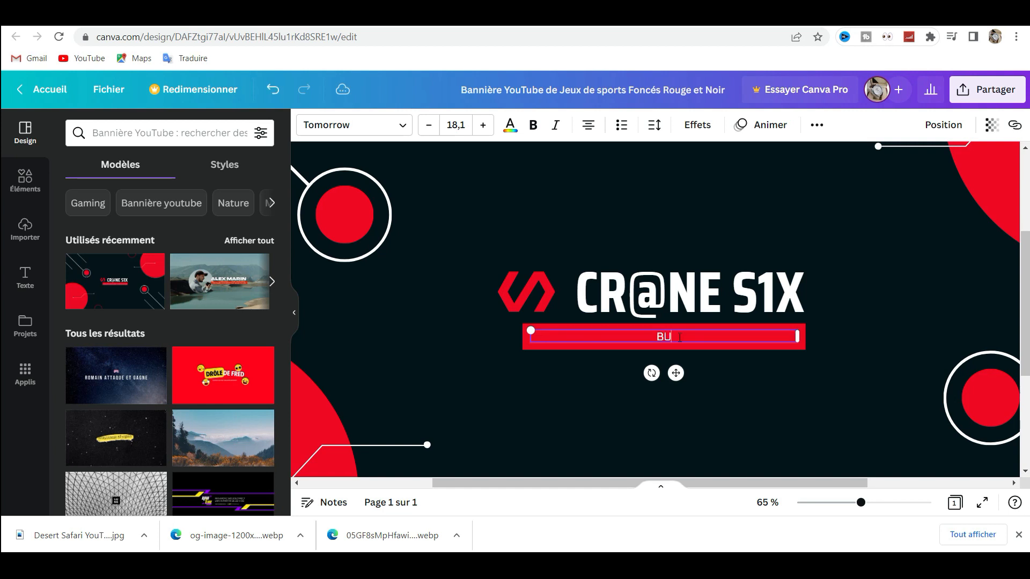
type("SS")
key("BackSpace")
type("INESS EN LIGNE")
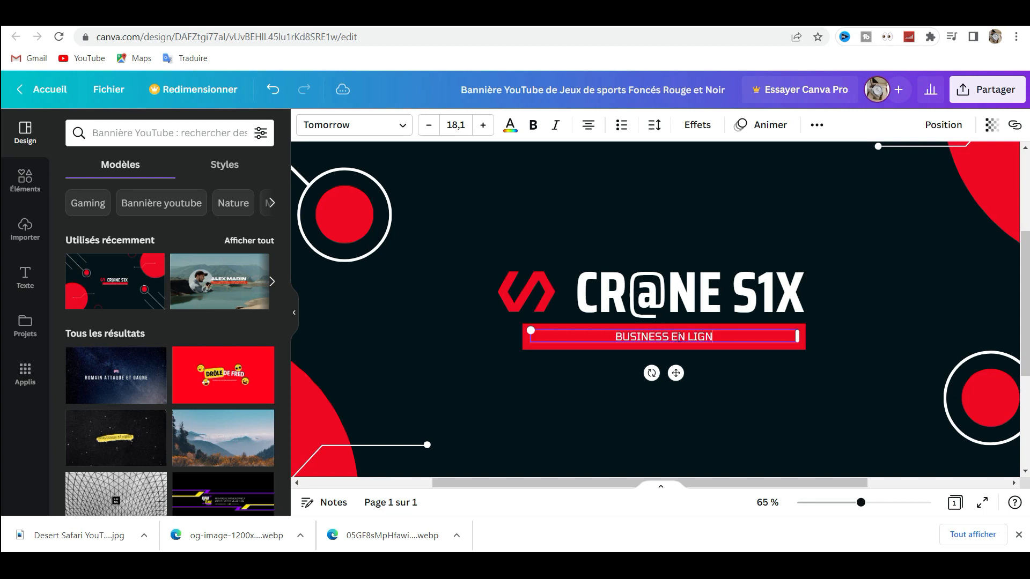
Step: Replace the large CR@NE S1X title of the banner with BRONW
double_click(766, 298)
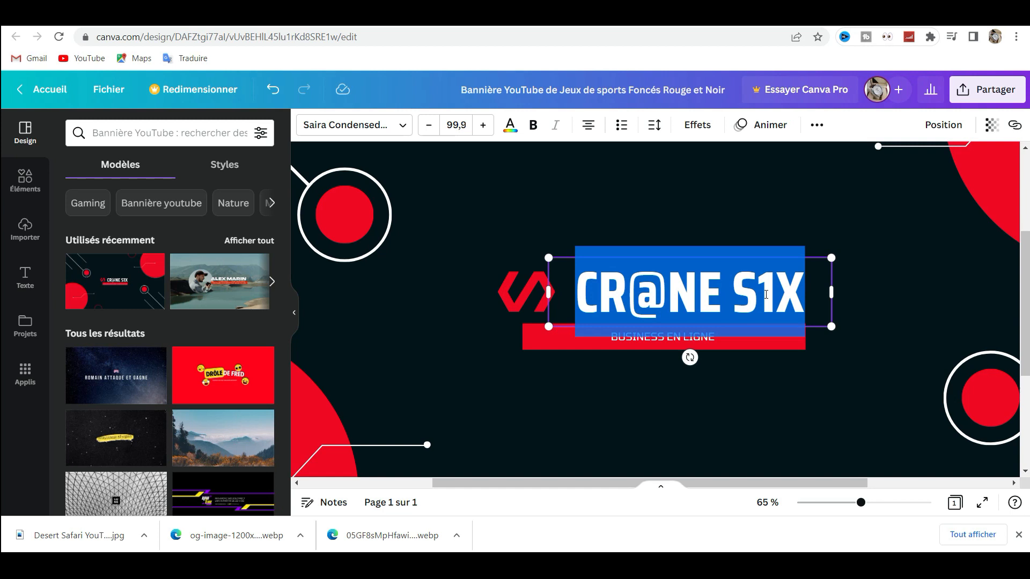
type("BRO")
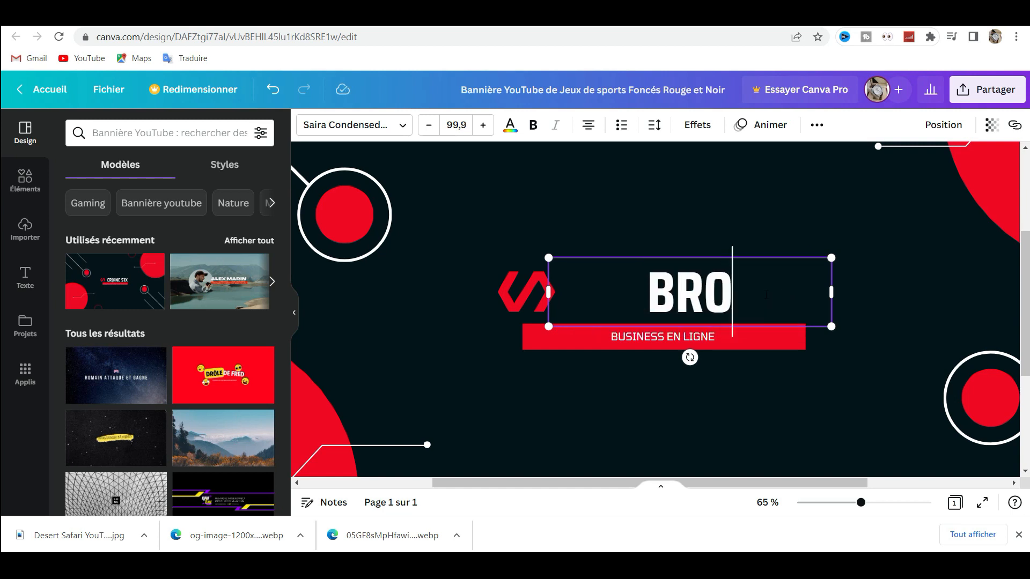
type("N")
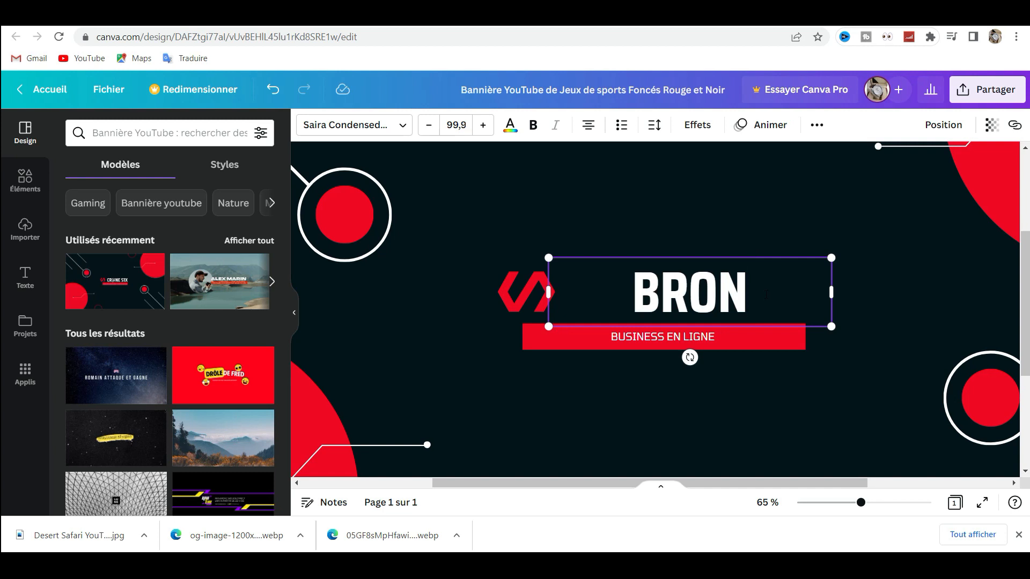
type("W")
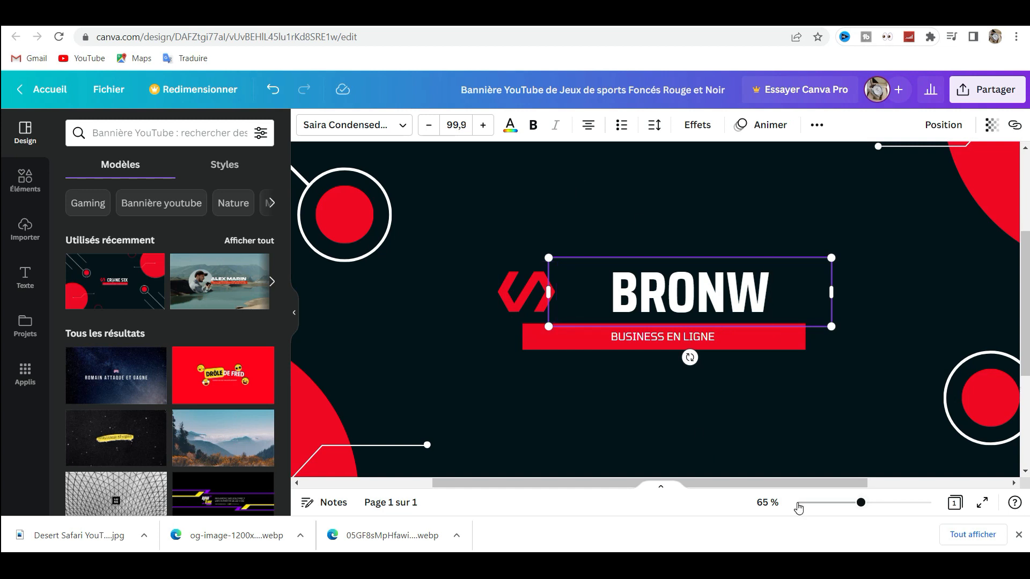
Step: Download the banner design as a JPG file
left_click_drag(860, 507, 829, 507)
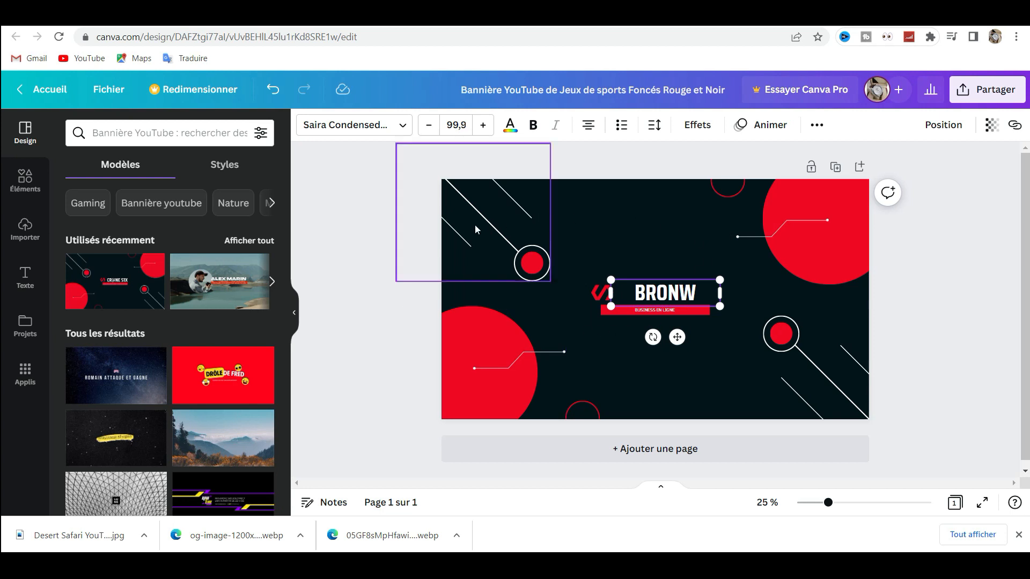
left_click(989, 92)
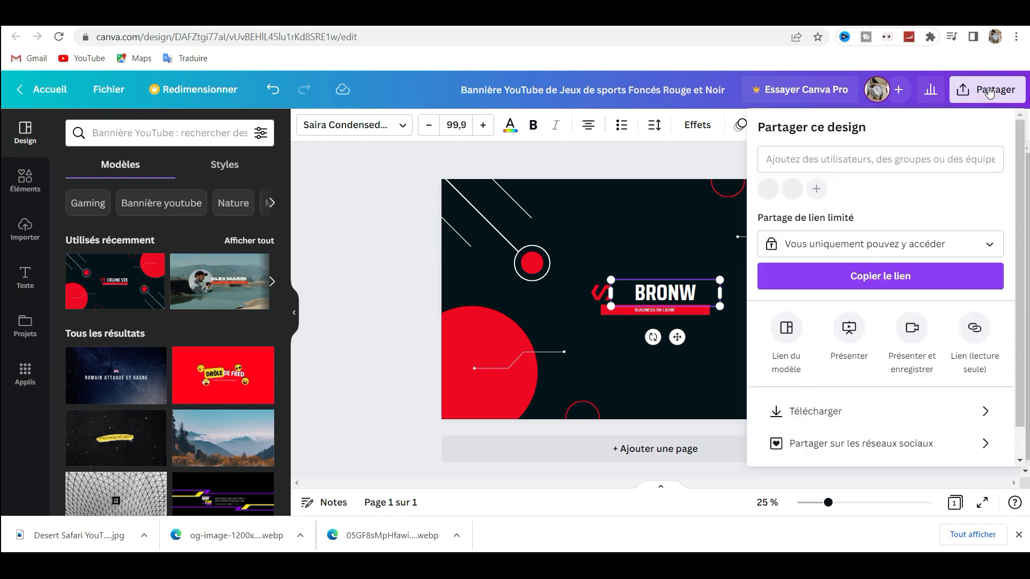
left_click(810, 413)
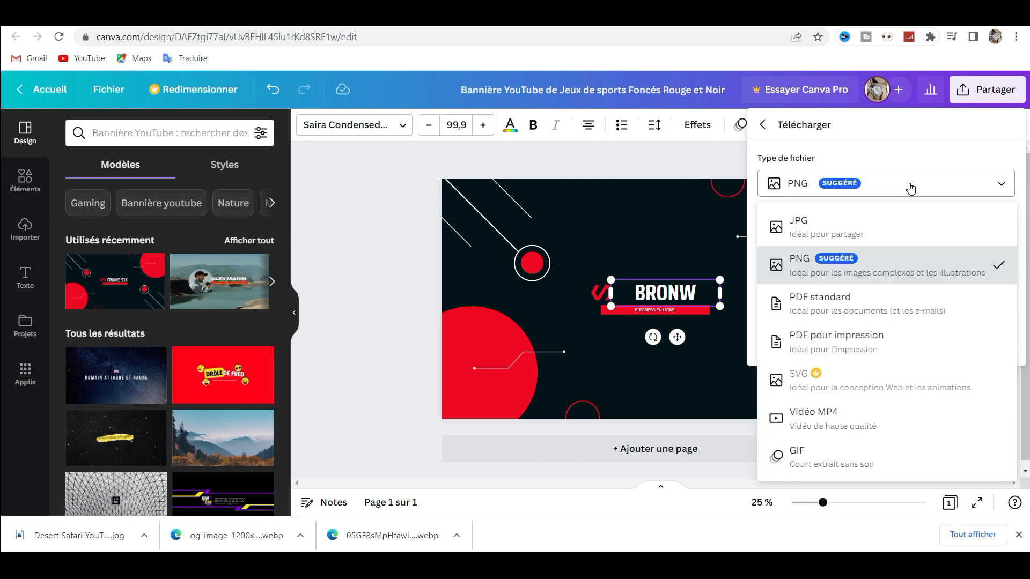
left_click(827, 233)
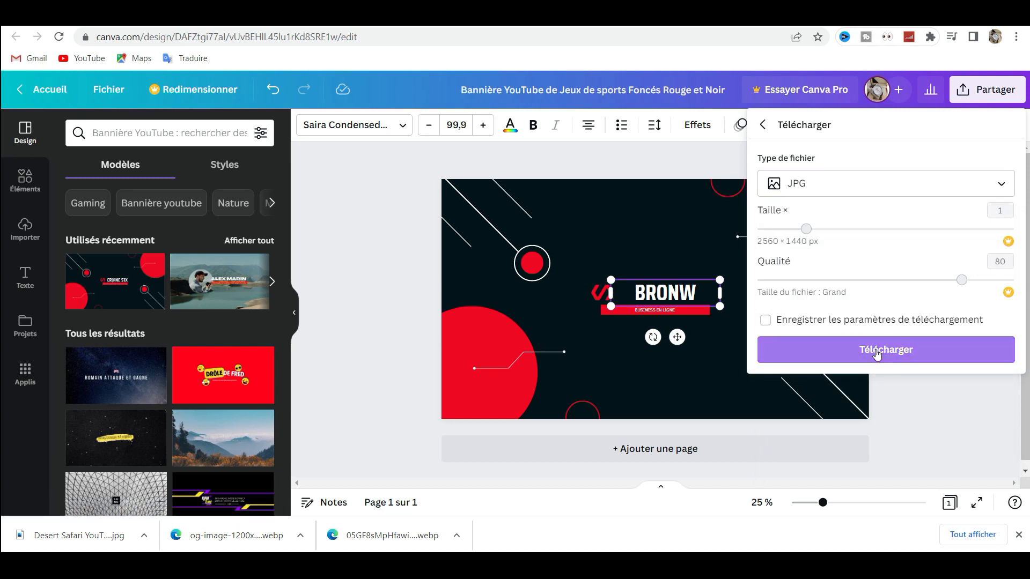
left_click(838, 358)
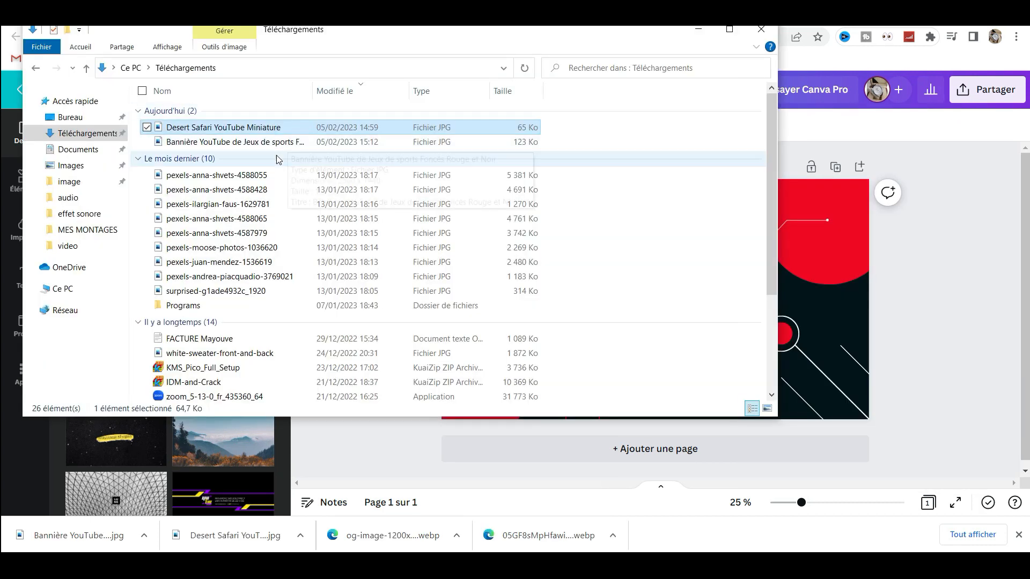
Step: Open the downloaded YouTube banner image from the Téléchargements folder in File Explorer to check it, then close the image and minimise the folder window
left_click(278, 142)
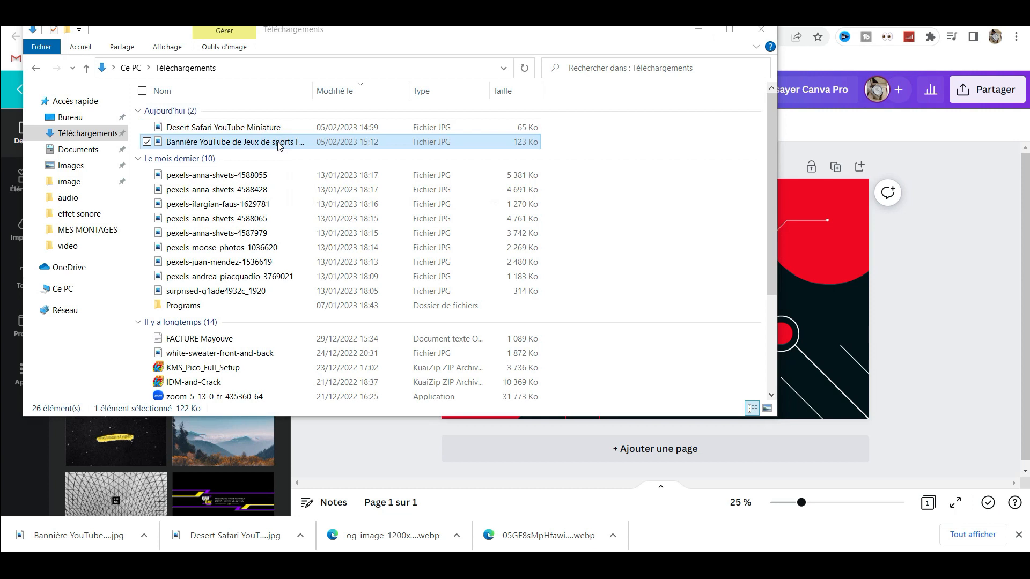
double_click(277, 142)
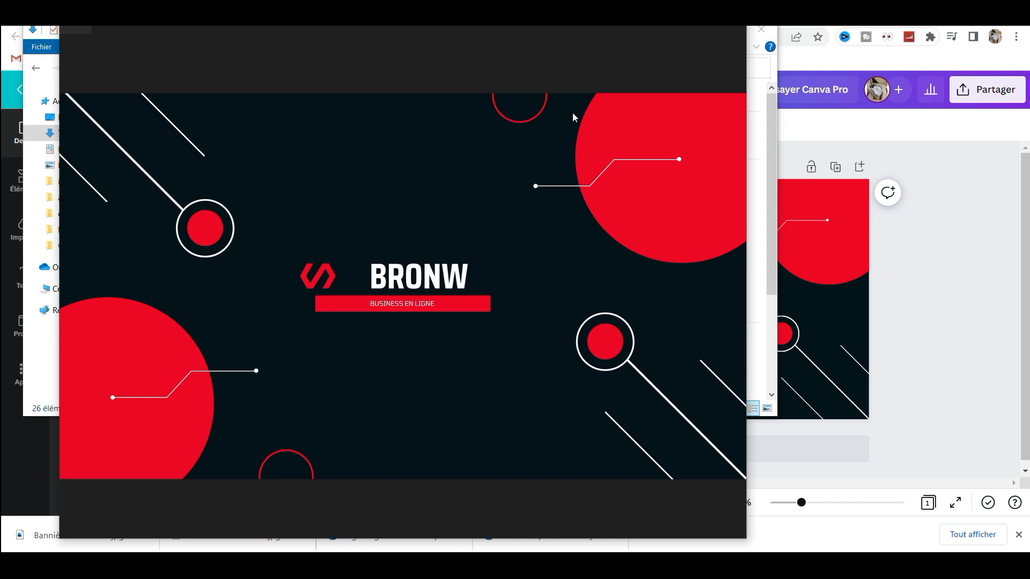
left_click(693, 40)
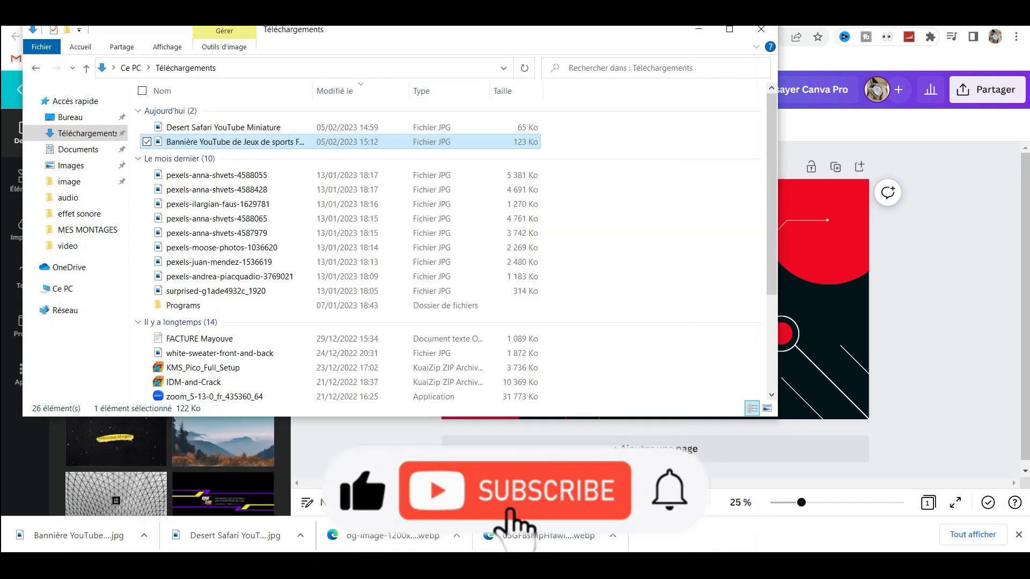
left_click(698, 35)
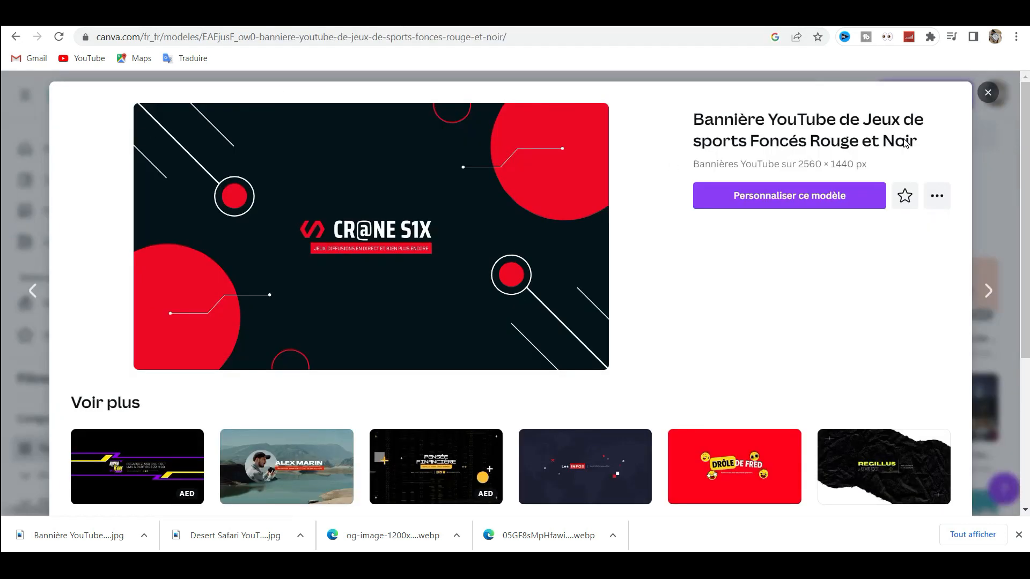
Step: Close the banner template preview in Canva and return to the home page
left_click(988, 93)
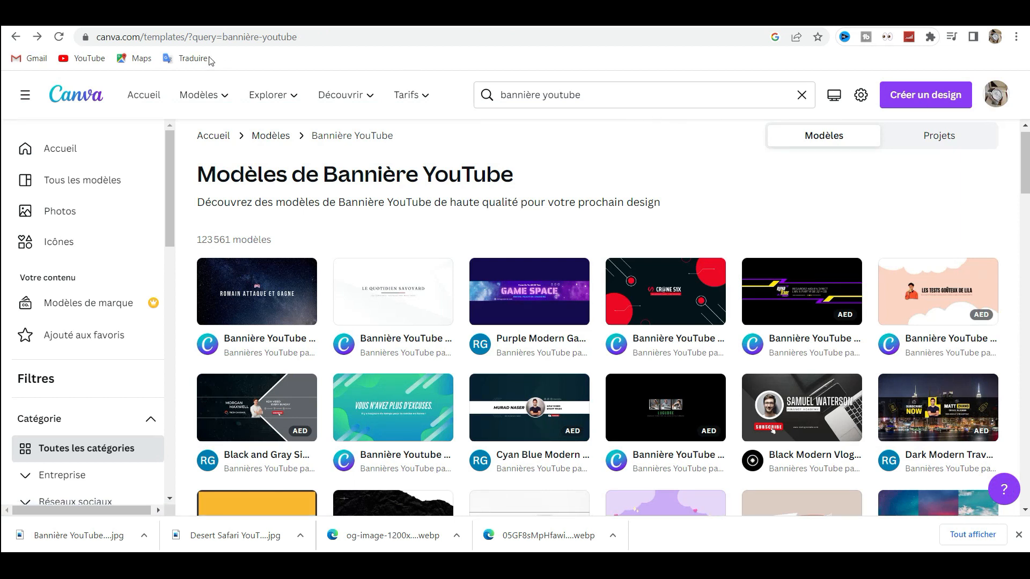
left_click(85, 148)
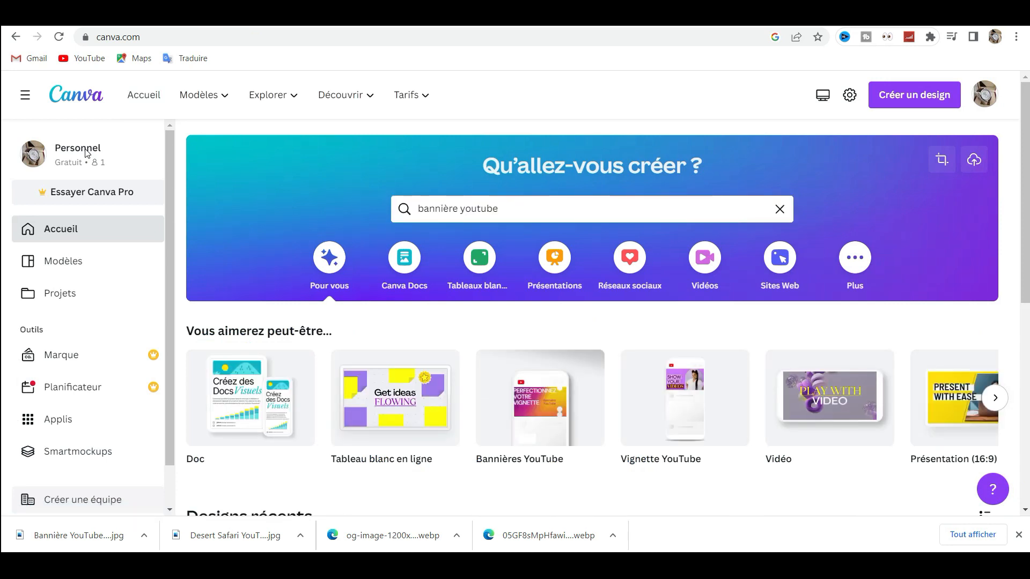